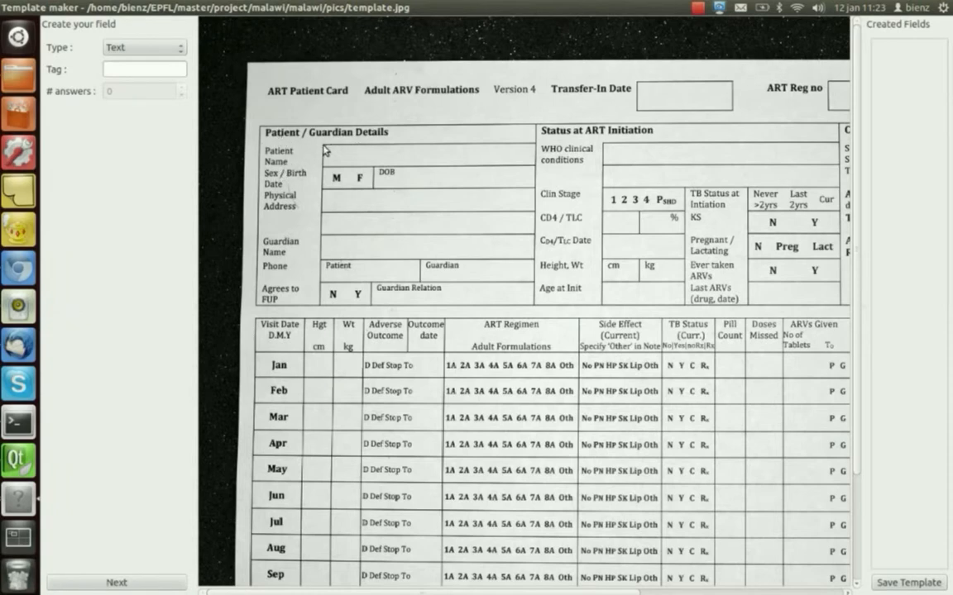
Step: Mark the Patient Name box on the form and create a Text field tagged Name for it
{"action": "left_click_drag", "start_coordinate": [325, 150], "coordinate": [536, 170]}
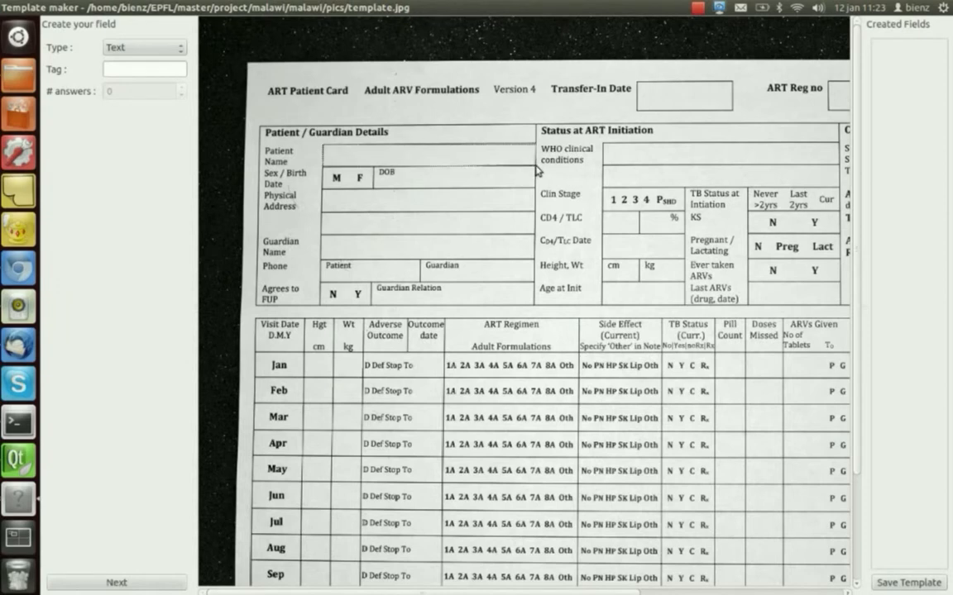
{"action": "left_click", "coordinate": [138, 48]}
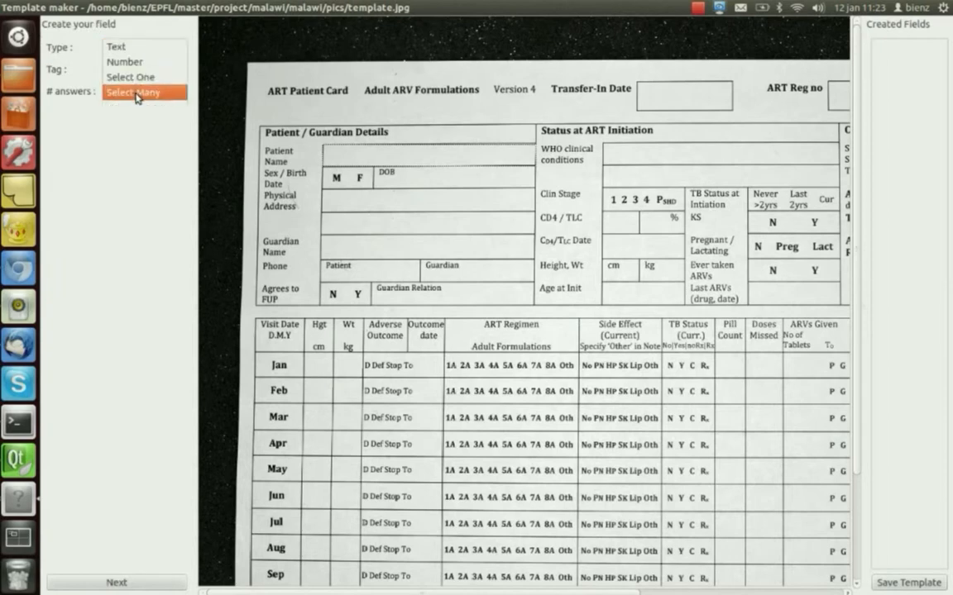
{"action": "left_click", "coordinate": [144, 50]}
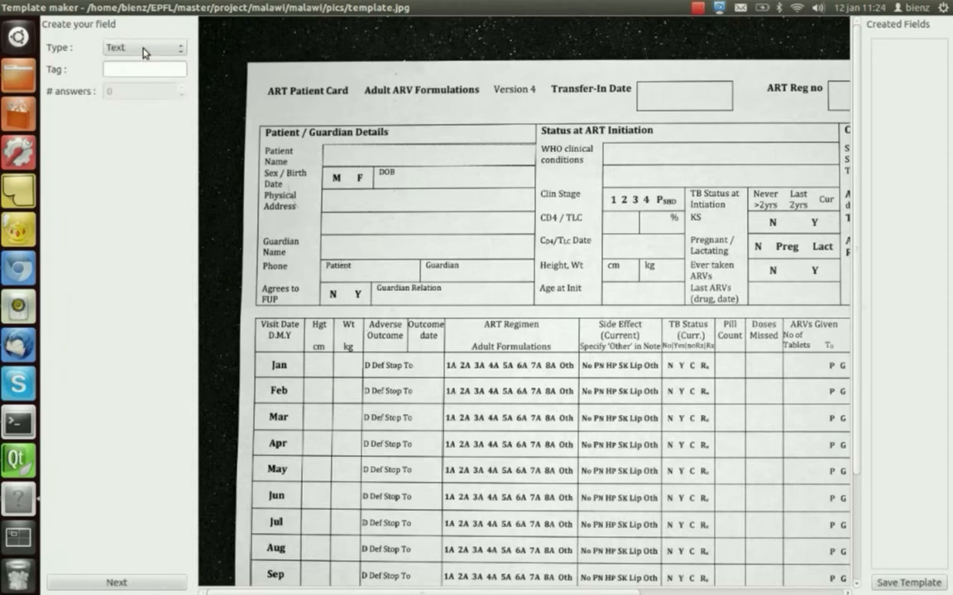
{"action": "left_click", "coordinate": [145, 70]}
{"action": "type", "text": "Name"}
{"action": "left_click", "coordinate": [153, 584]}
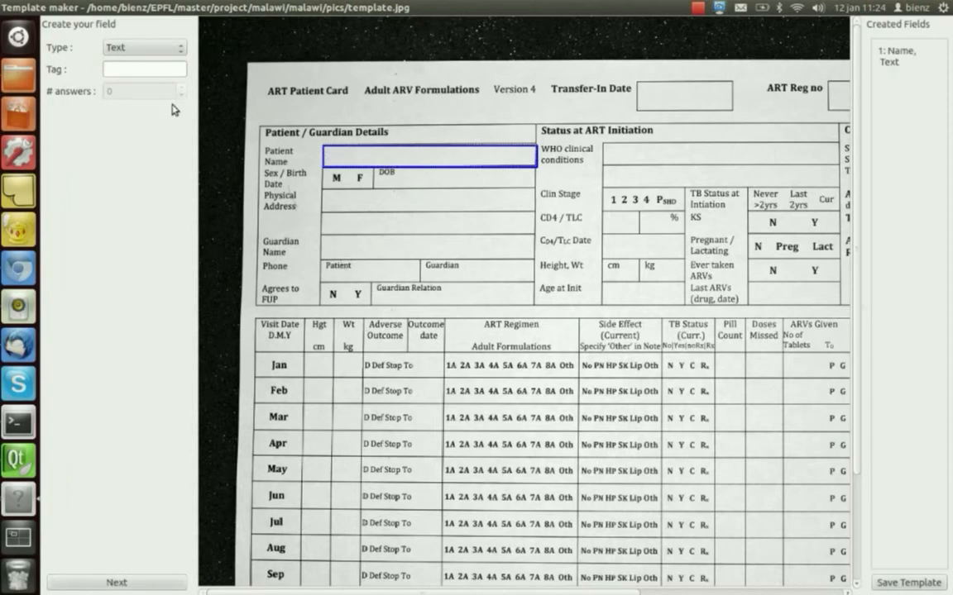
Step: Mark the M/F box on the form and create a Select One field tagged Gender with 2 possible answers, M and F
{"action": "left_click_drag", "start_coordinate": [322, 169], "coordinate": [376, 195]}
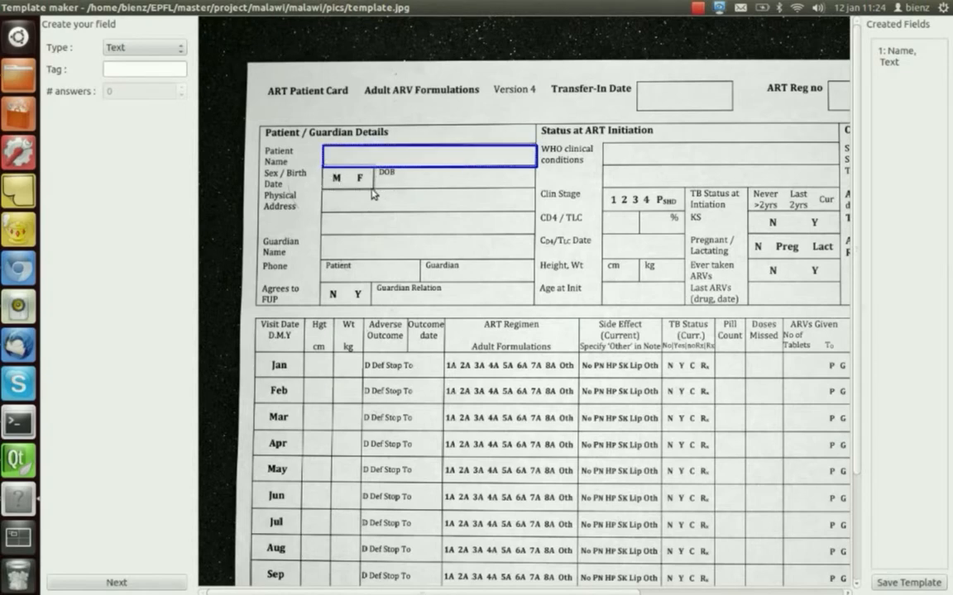
{"action": "left_click", "coordinate": [161, 50]}
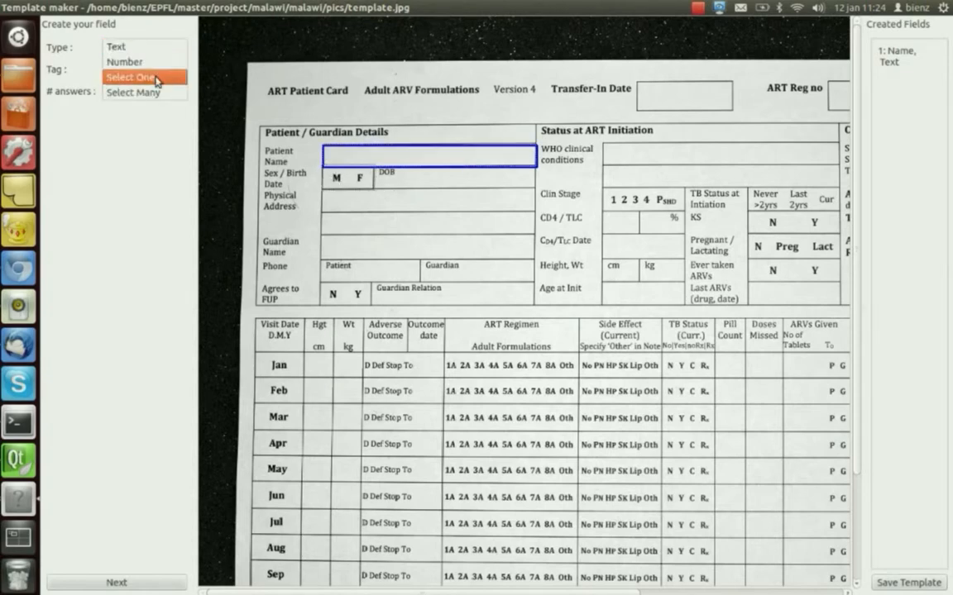
{"action": "left_click", "coordinate": [153, 77]}
{"action": "left_click", "coordinate": [152, 72]}
{"action": "type", "text": "Gend"}
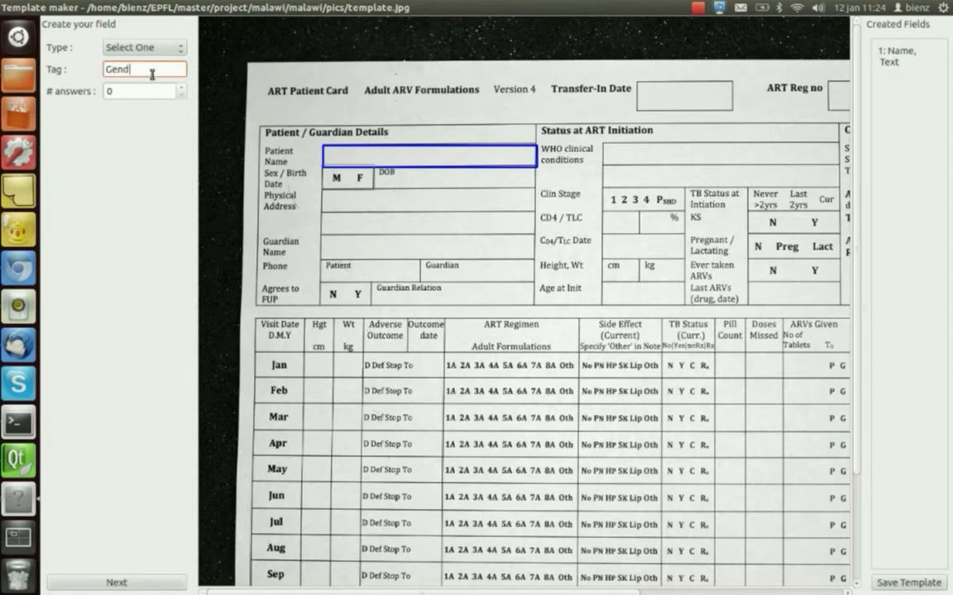
{"action": "type", "text": "er"}
{"action": "key", "text": "Tab"}
{"action": "type", "text": "2"}
{"action": "left_click", "coordinate": [99, 131]}
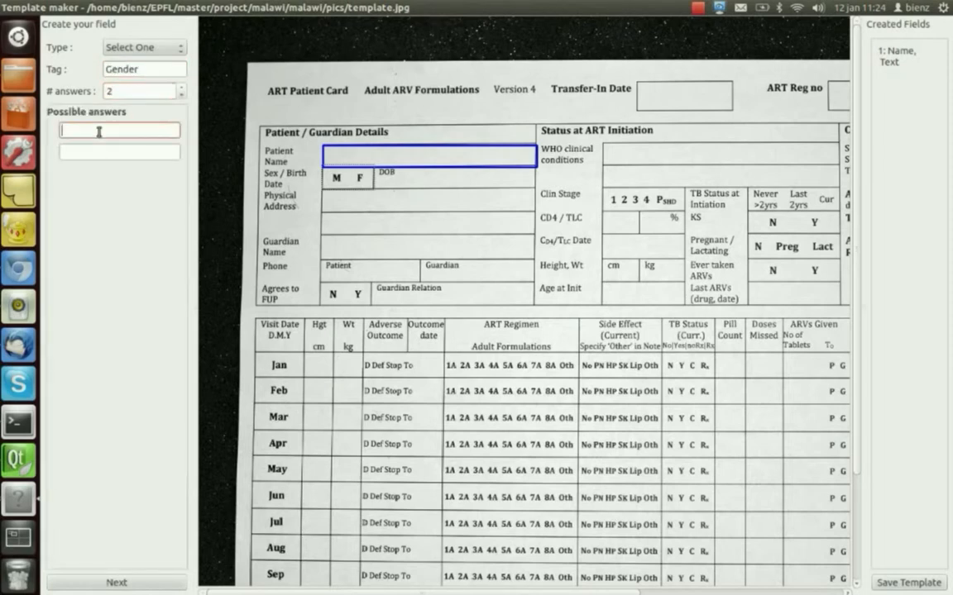
{"action": "key", "text": "Tab"}
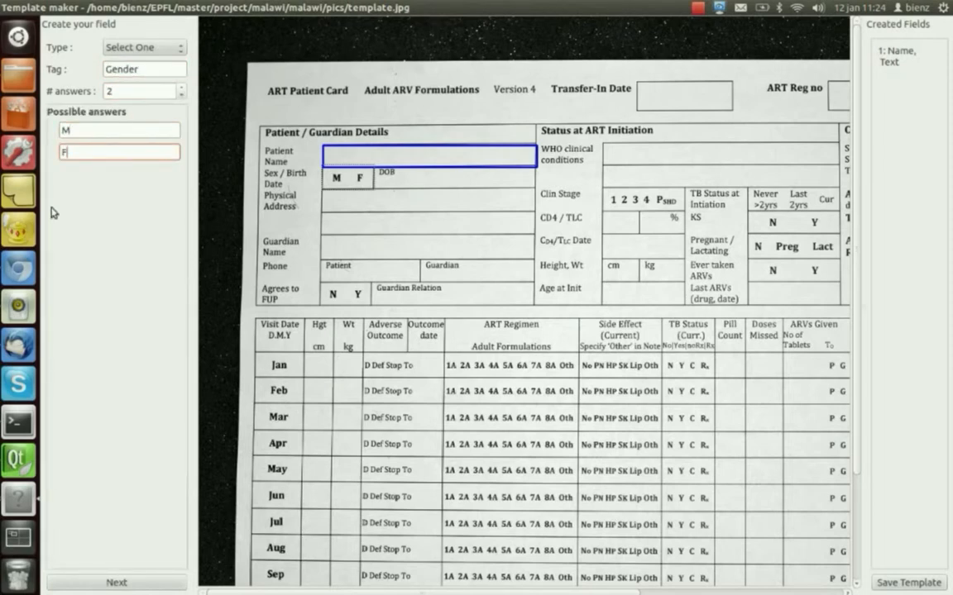
{"action": "left_click", "coordinate": [68, 583]}
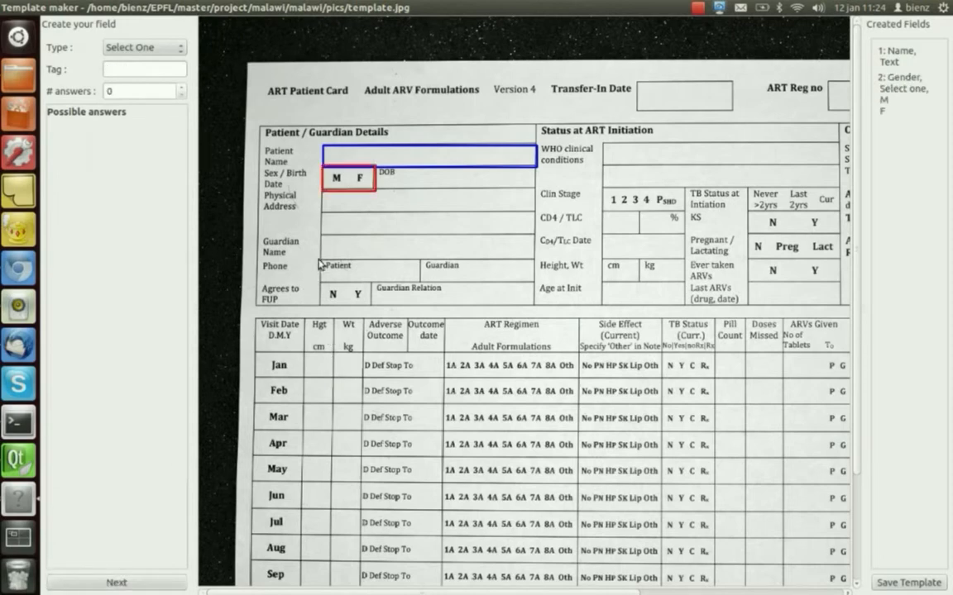
Step: Mark the patient's phone box on the form and create a Number field tagged Phone for it
{"action": "left_click_drag", "start_coordinate": [319, 263], "coordinate": [424, 286]}
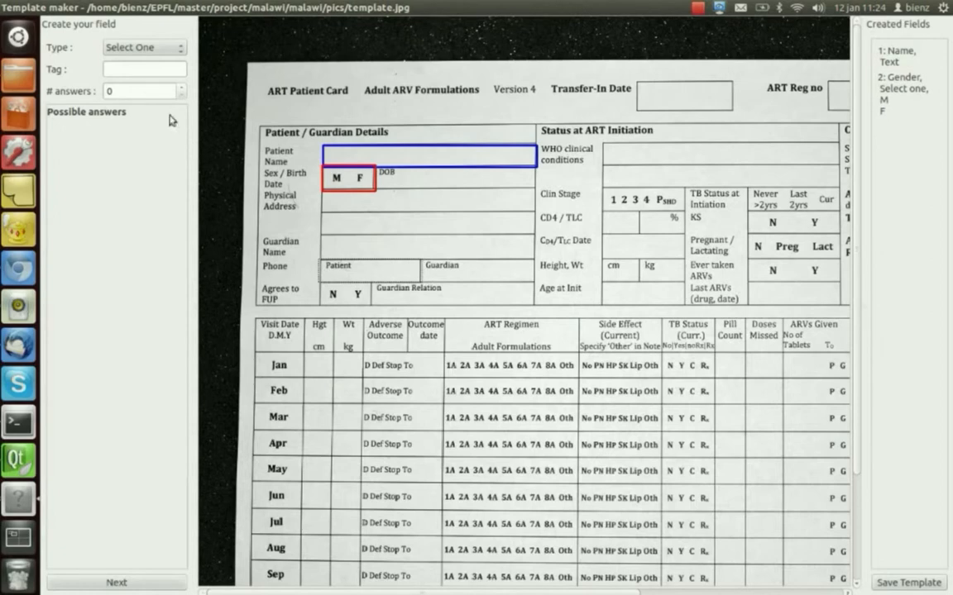
{"action": "left_click", "coordinate": [134, 46]}
{"action": "left_click", "coordinate": [134, 36]}
{"action": "left_click", "coordinate": [144, 68]}
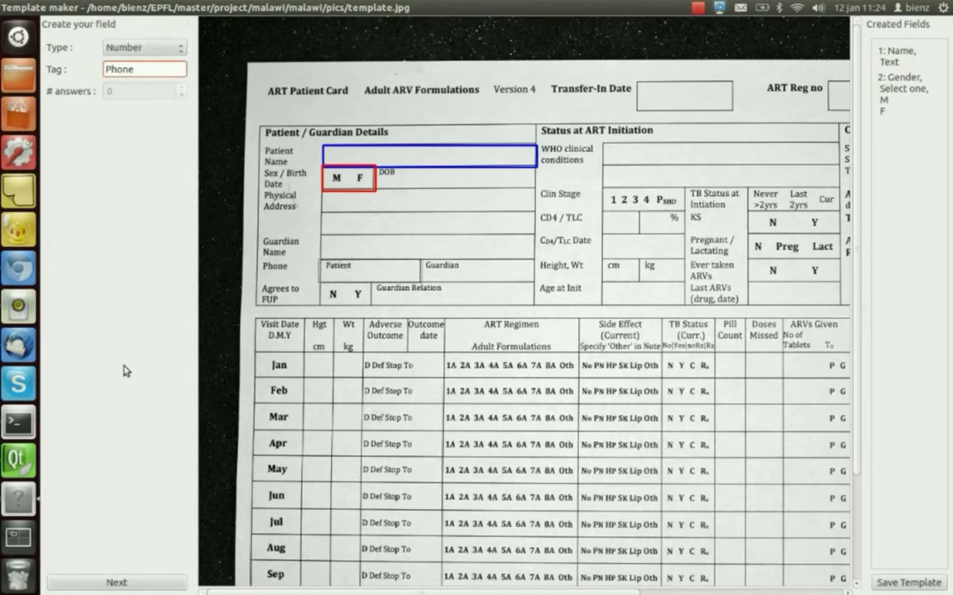
{"action": "left_click", "coordinate": [81, 584]}
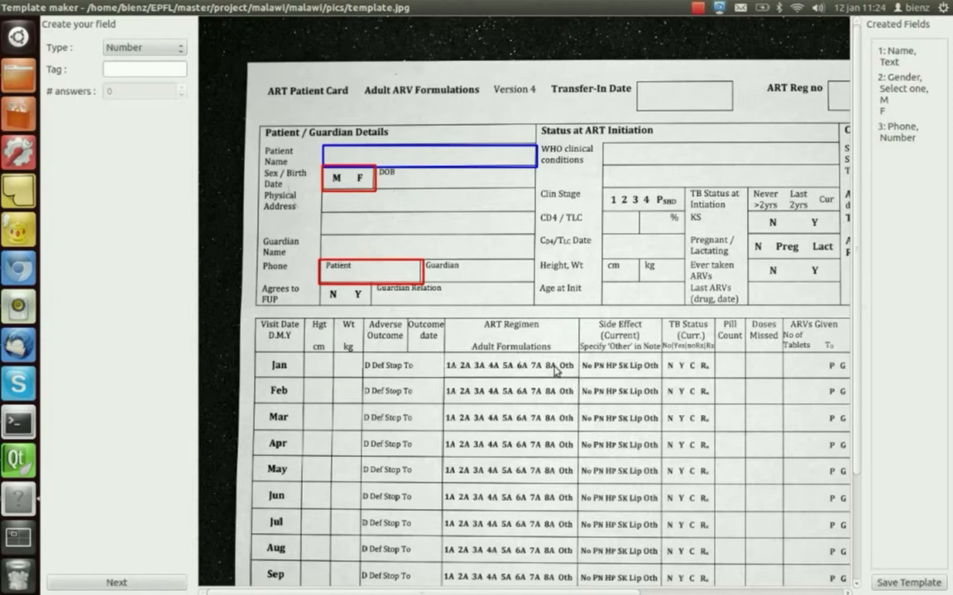
Step: Create a Select Many field tagged Regimen-Jan on January's ART Regimen cell, with 10 possible answers: 1A through 9A and 0th
{"action": "left_click", "coordinate": [116, 47]}
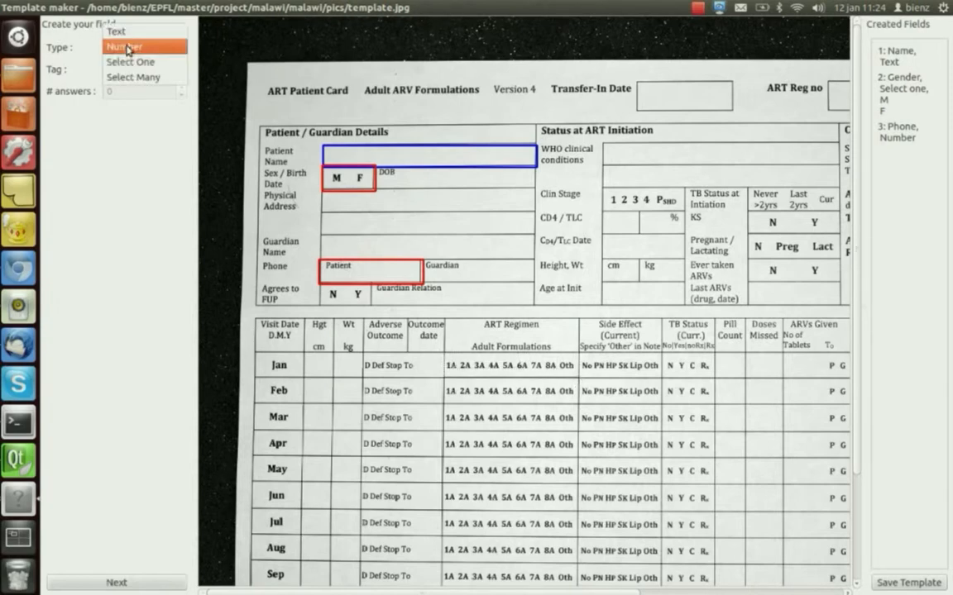
{"action": "left_click", "coordinate": [127, 74]}
{"action": "left_click", "coordinate": [126, 68]}
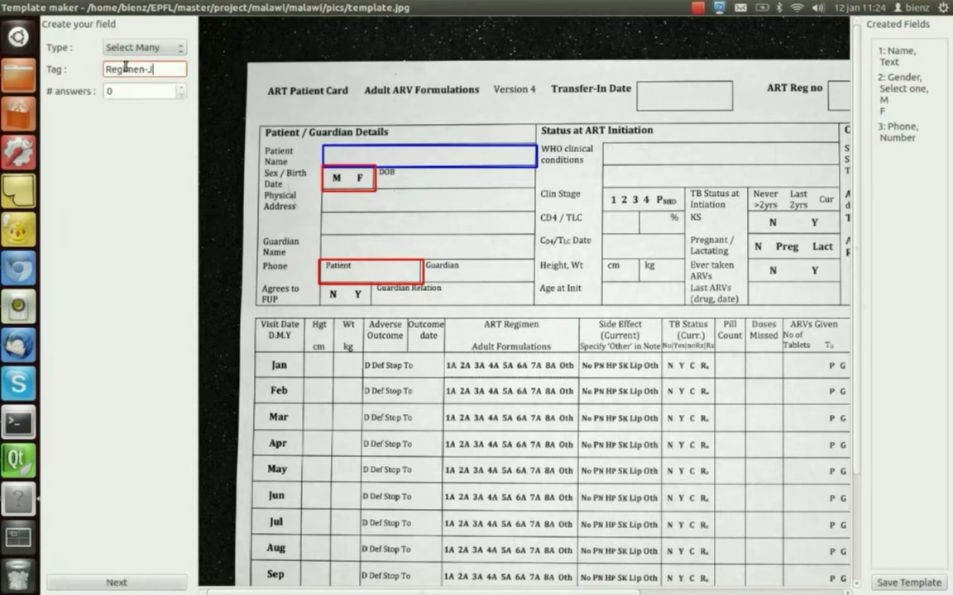
{"action": "left_click", "coordinate": [108, 91]}
{"action": "type", "text": "1"}
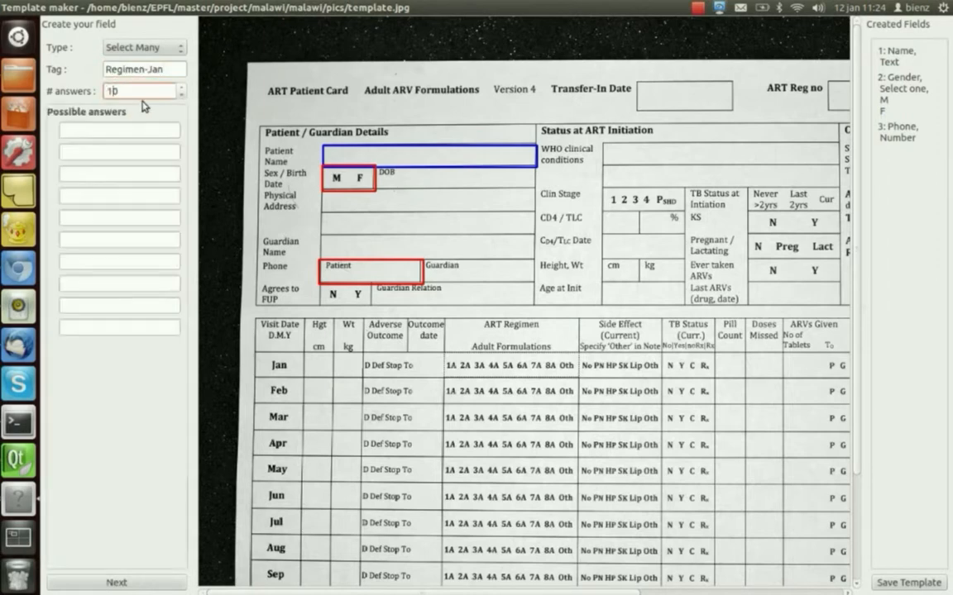
{"action": "left_click", "coordinate": [106, 125]}
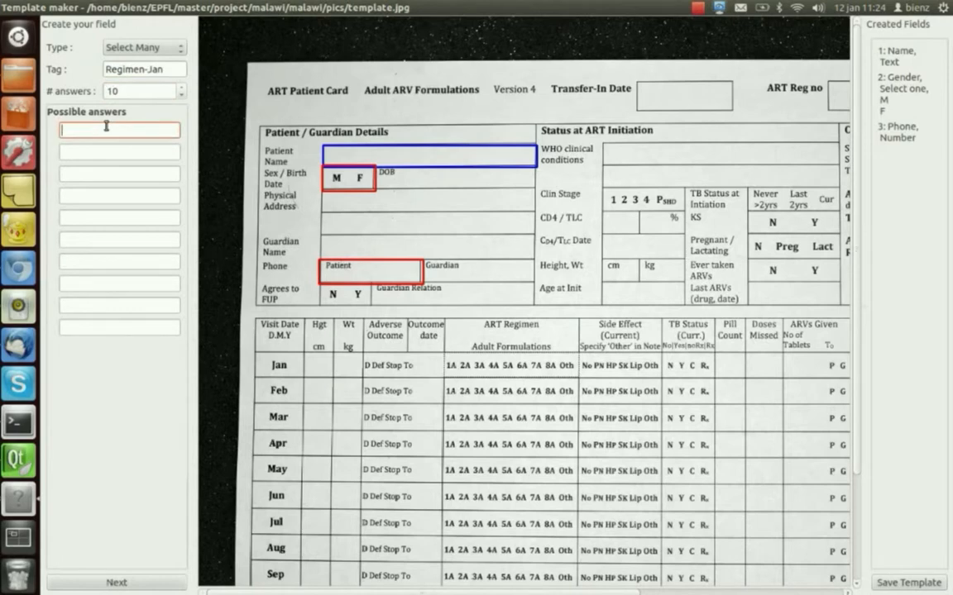
{"action": "type", "text": "1A"}
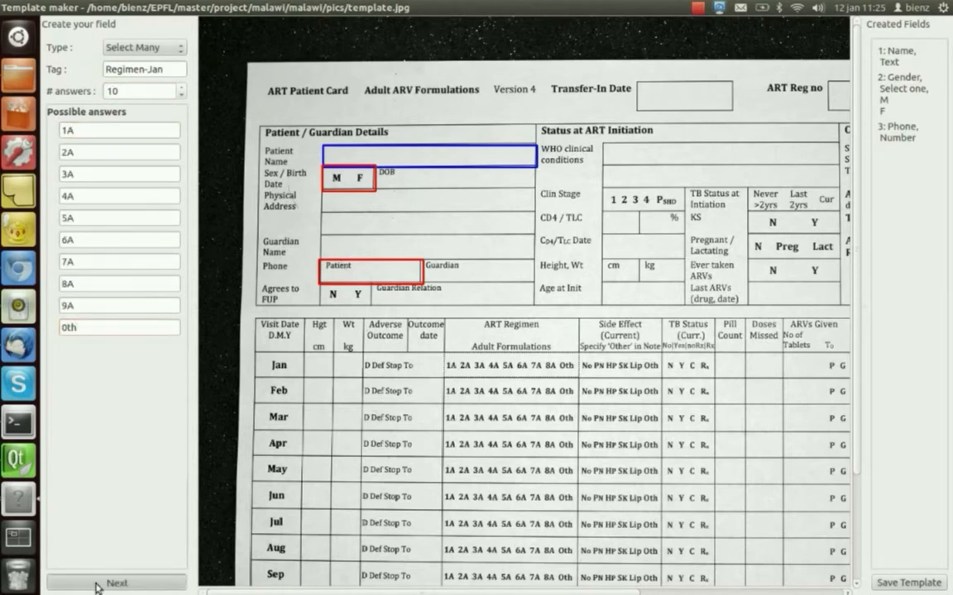
{"action": "left_click", "coordinate": [97, 584]}
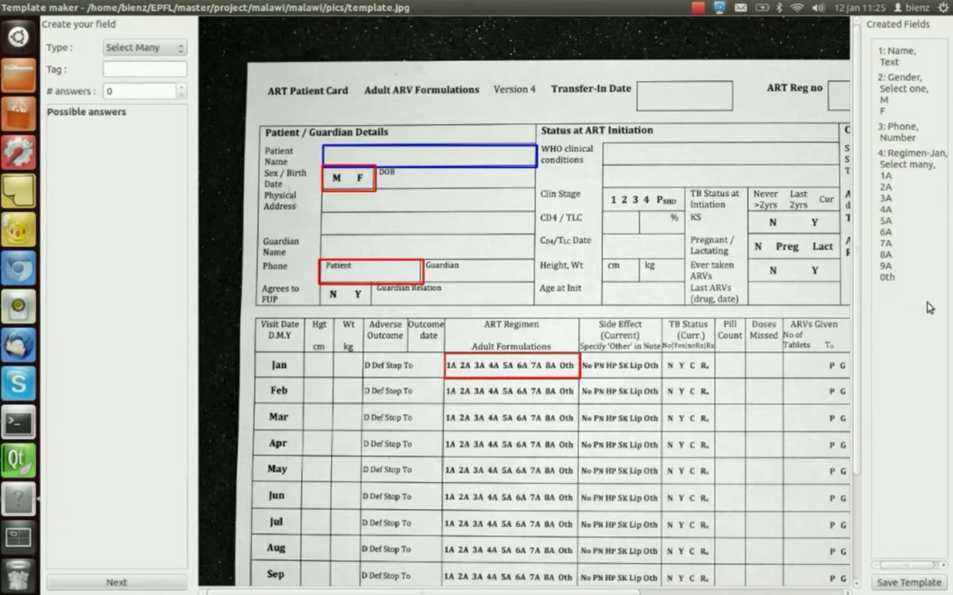
Step: Save the template as template.xml in the malawi project folder
{"action": "left_click", "coordinate": [909, 582]}
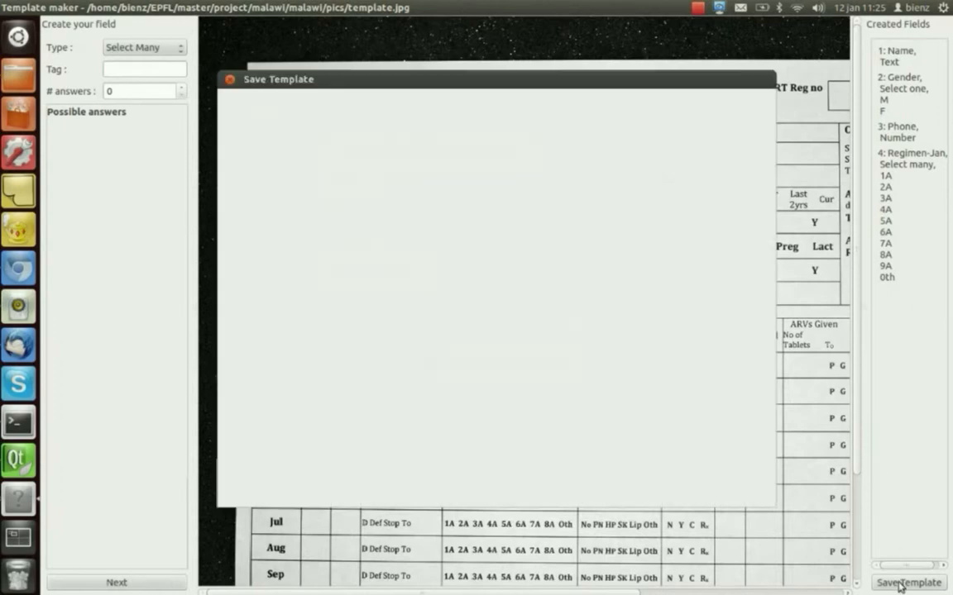
{"action": "type", "text": "temp"}
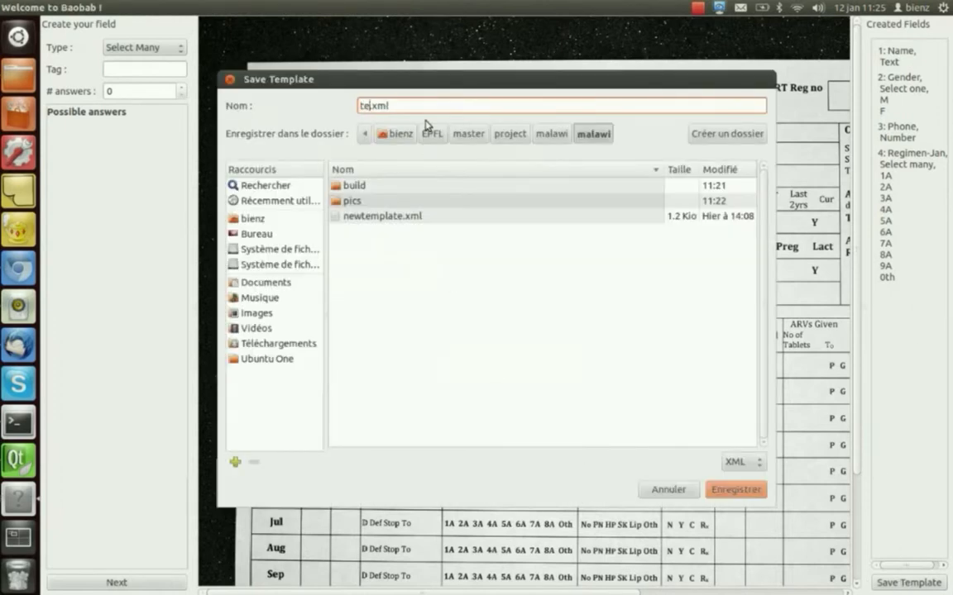
{"action": "type", "text": "late"}
{"action": "left_click", "coordinate": [732, 490]}
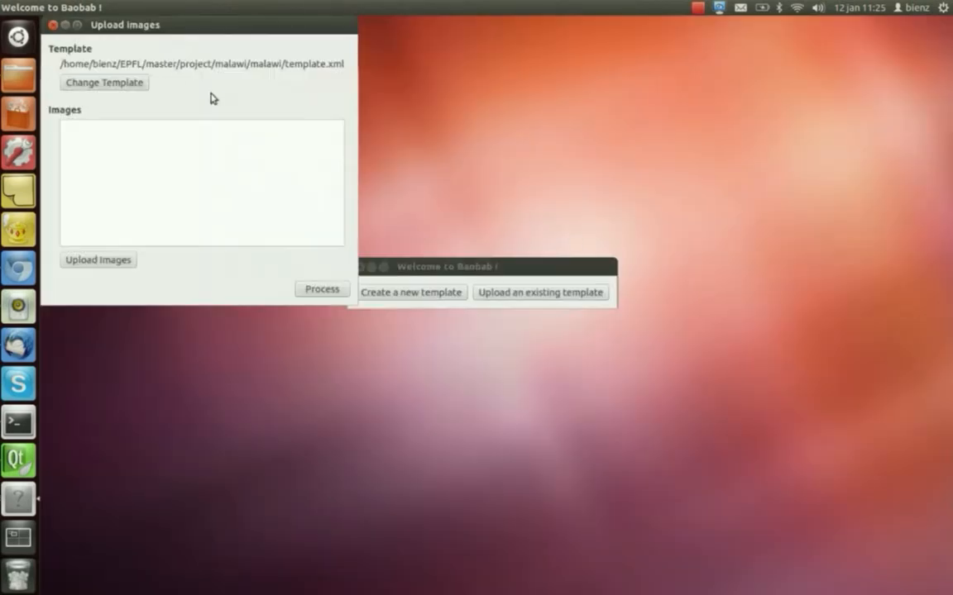
Step: Load patient1.jpg through patient10.jpg from the pics folder and process them with the template
{"action": "left_click_drag", "start_coordinate": [272, 24], "coordinate": [537, 133]}
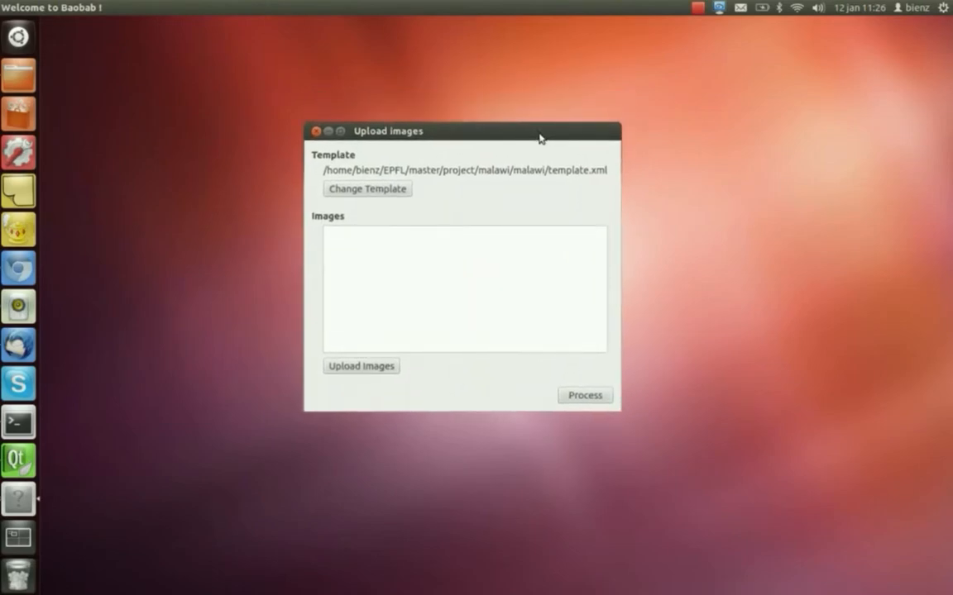
{"action": "left_click", "coordinate": [336, 366]}
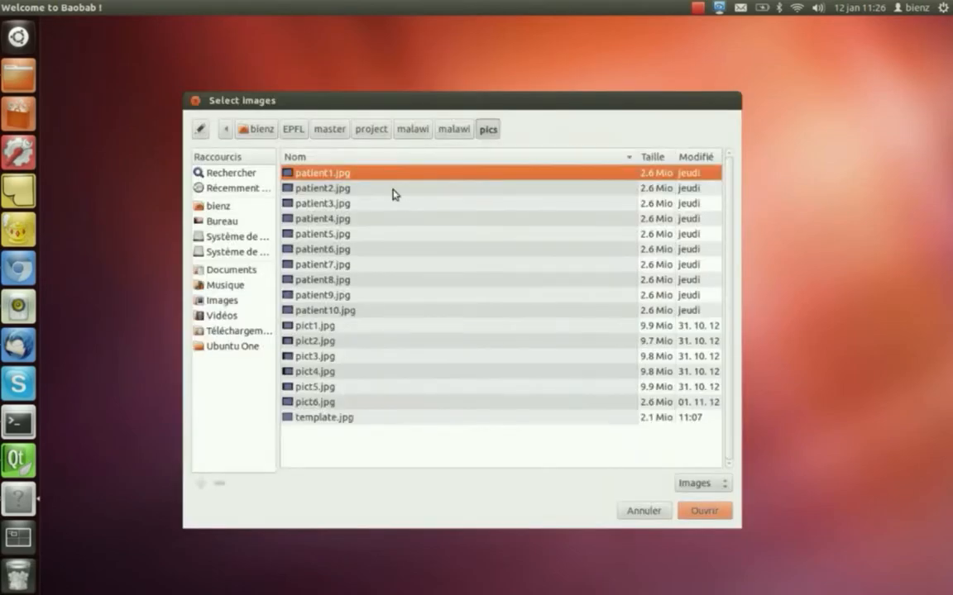
{"action": "left_click", "coordinate": [310, 310], "text": "shift"}
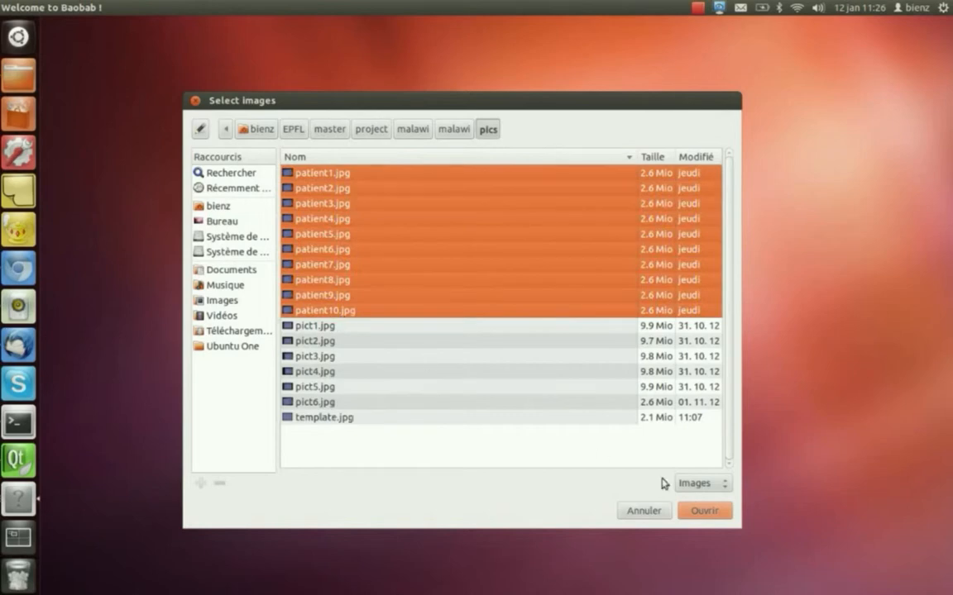
{"action": "left_click", "coordinate": [730, 514]}
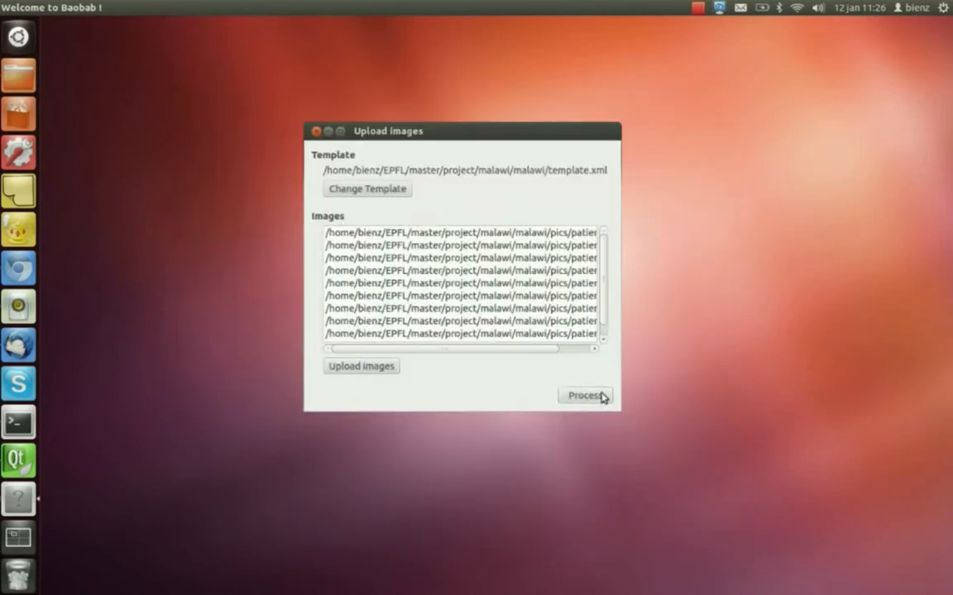
{"action": "left_click", "coordinate": [602, 397]}
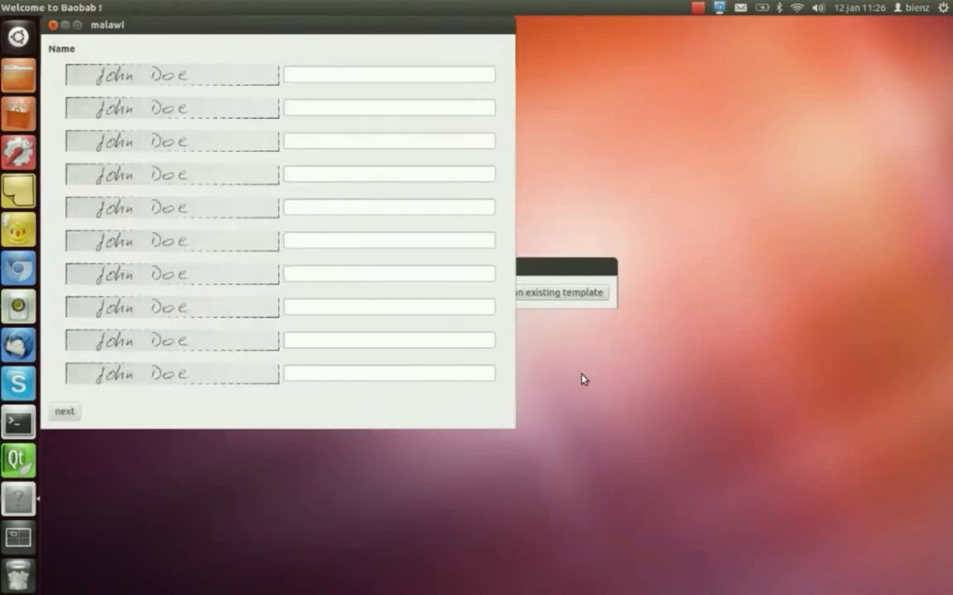
Step: Enter a patient name beside each of the ten scanned Name snippets and continue to the Gender page
{"action": "left_click_drag", "start_coordinate": [369, 30], "coordinate": [547, 91]}
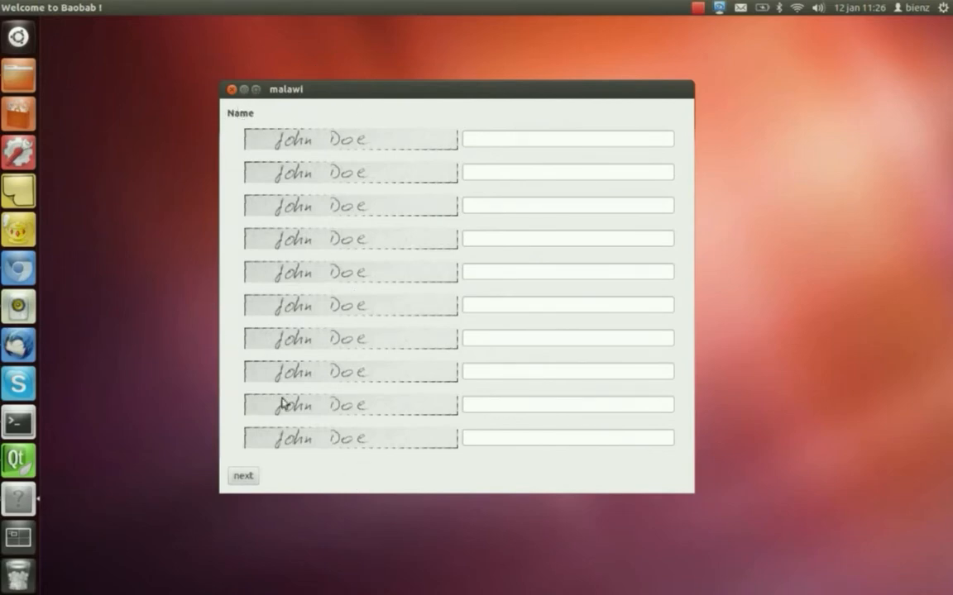
{"action": "left_click", "coordinate": [486, 139]}
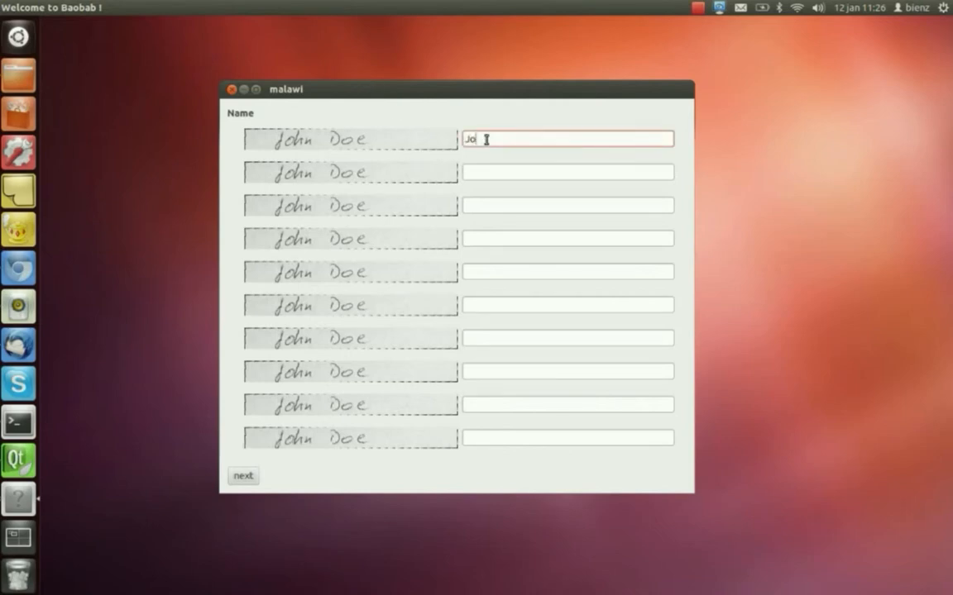
{"action": "type", "text": "John Doe"}
{"action": "key", "text": "Tab"}
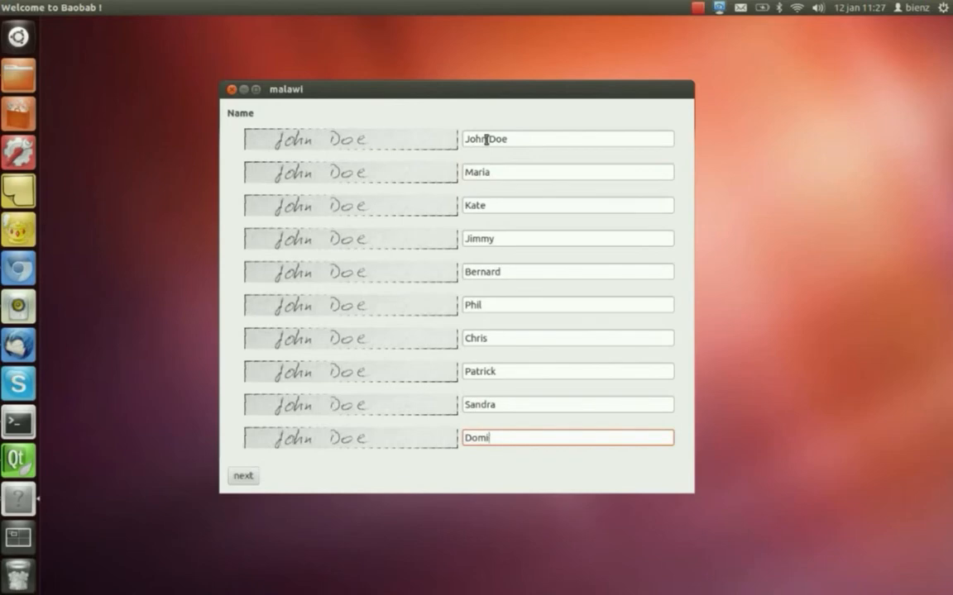
{"action": "type", "text": "nic"}
{"action": "left_click", "coordinate": [241, 477]}
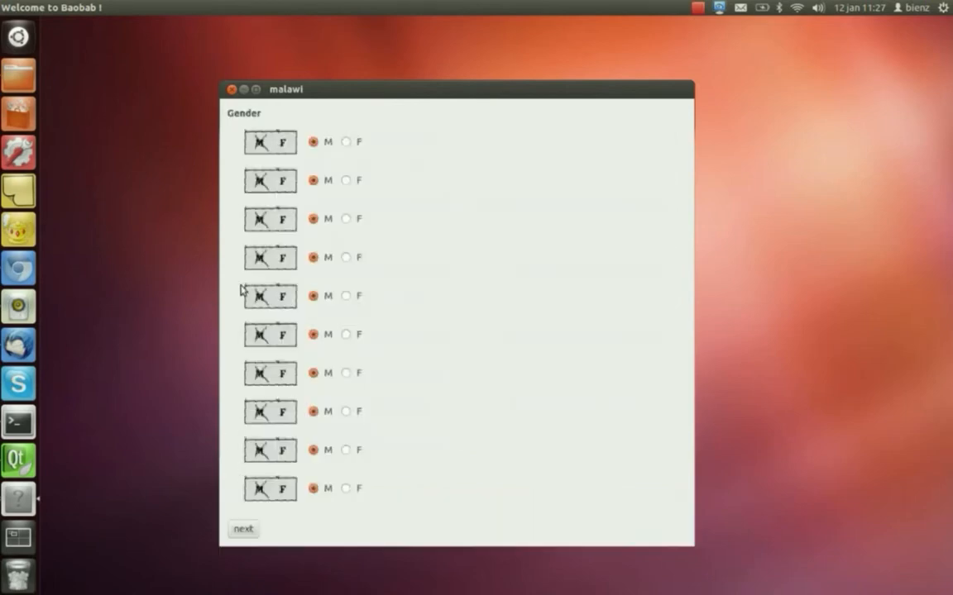
Step: Set the gender to F for the second, third and eighth records and continue to the Phone page
{"action": "left_click", "coordinate": [347, 180]}
{"action": "left_click", "coordinate": [345, 219]}
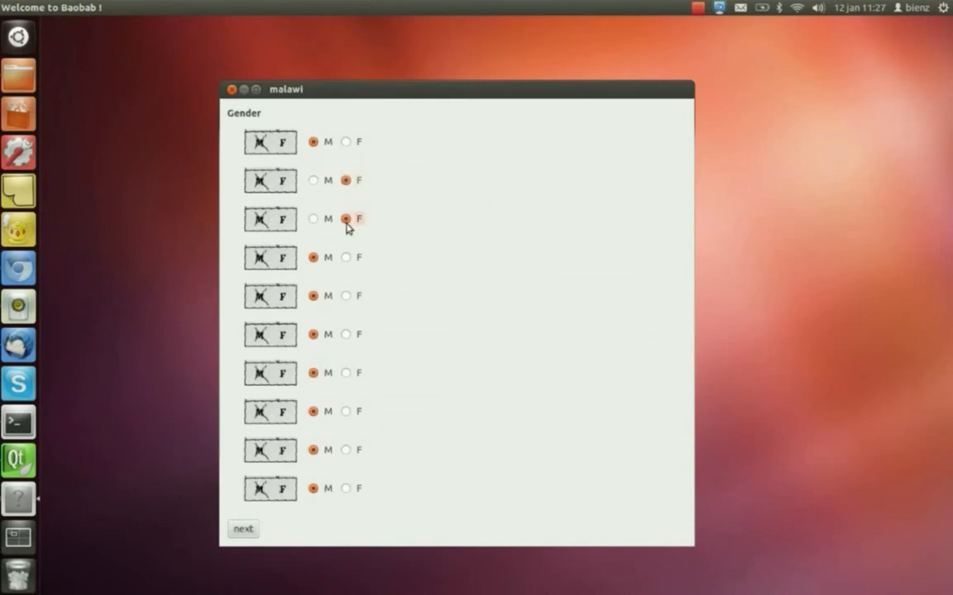
{"action": "left_click", "coordinate": [345, 413]}
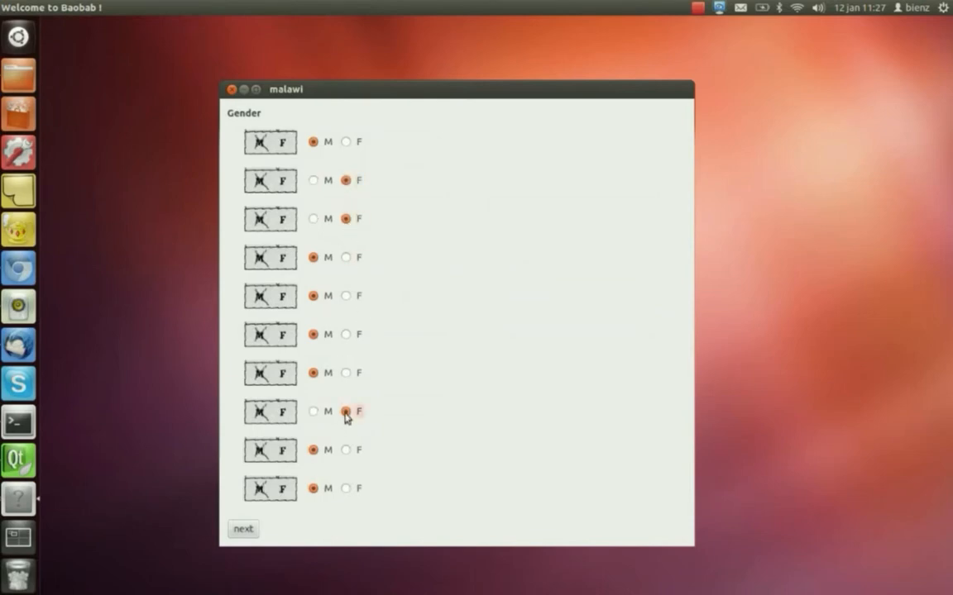
{"action": "left_click", "coordinate": [240, 534]}
Step: Enter the patient's phone number for the first record and continue to the Regimen-Jan page
{"action": "left_click", "coordinate": [422, 147]}
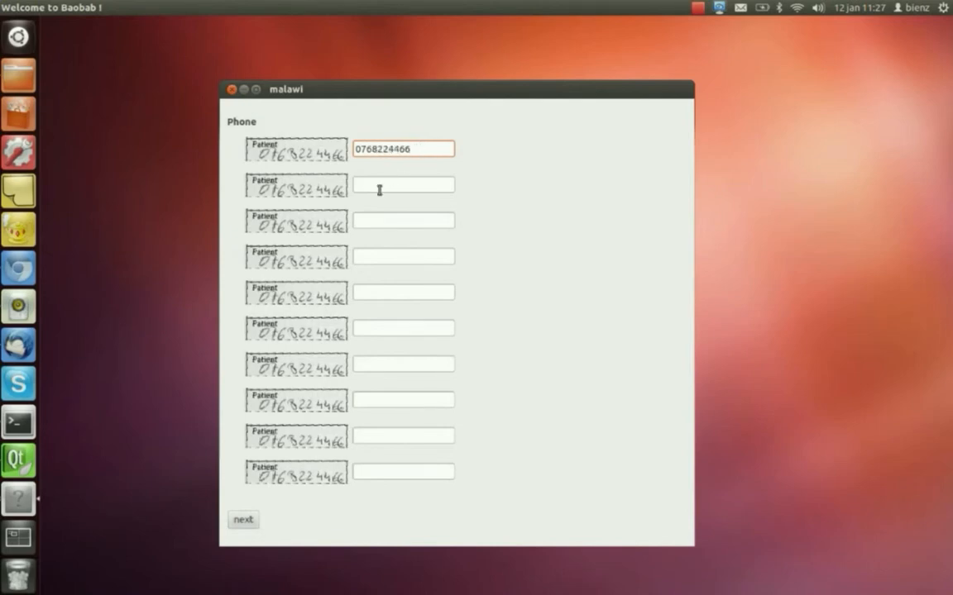
{"action": "left_click", "coordinate": [245, 522]}
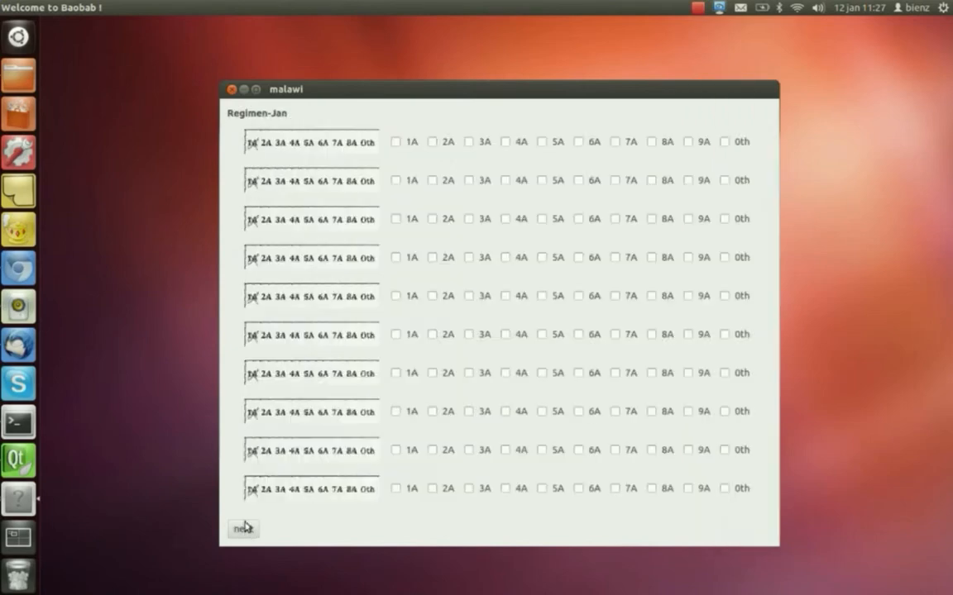
Step: Mark regimen 1A for the first record and 1A, 3A, 5A and 7A for the second, then finish the Regimen-Jan page
{"action": "left_click", "coordinate": [396, 142]}
{"action": "left_click", "coordinate": [396, 180]}
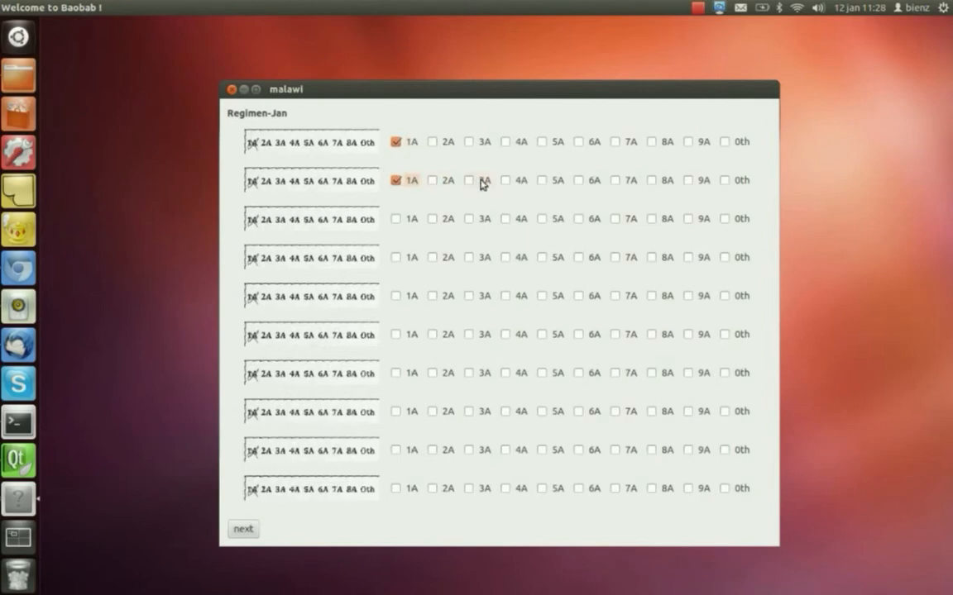
{"action": "left_click", "coordinate": [469, 180]}
{"action": "left_click", "coordinate": [541, 180]}
{"action": "left_click", "coordinate": [615, 181]}
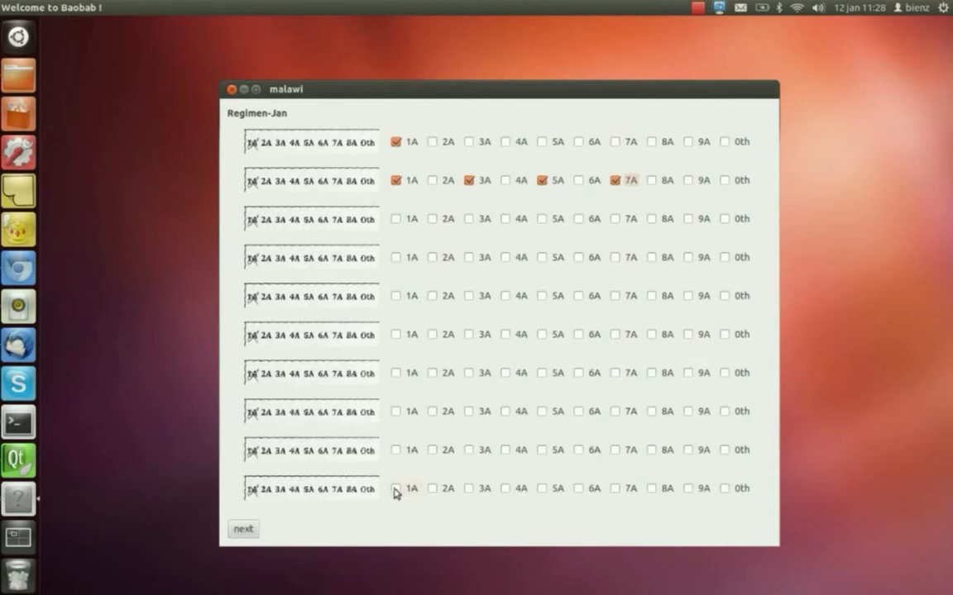
{"action": "left_click", "coordinate": [244, 530]}
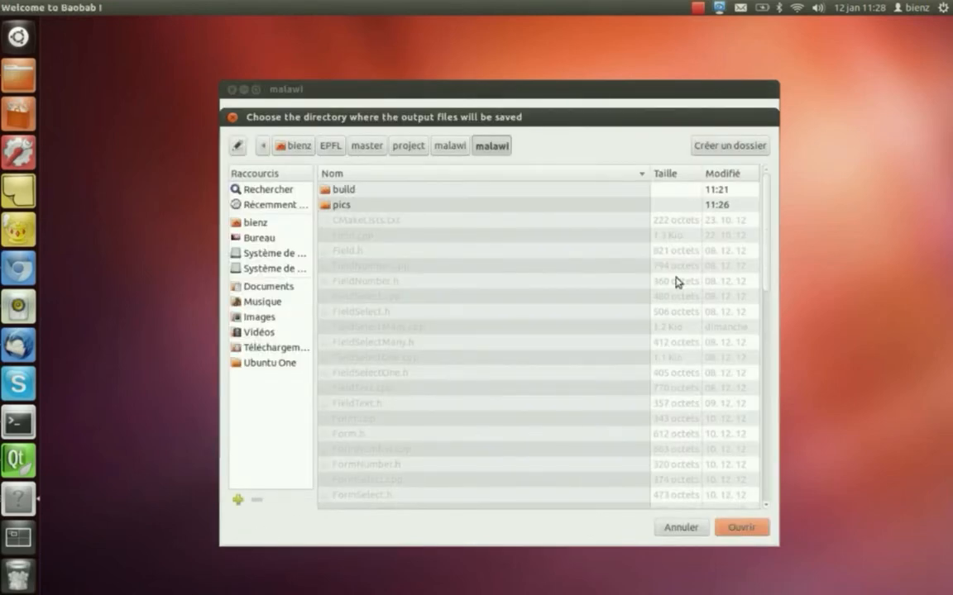
Step: Save the output files in the pics folder and dismiss the end-of-procedure message
{"action": "double_click", "coordinate": [338, 205]}
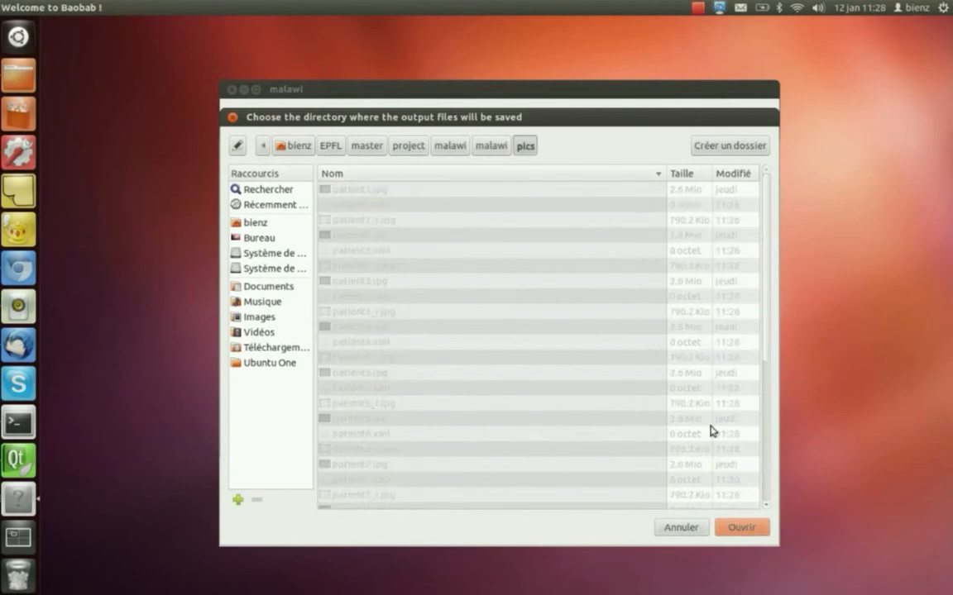
{"action": "left_click", "coordinate": [748, 527]}
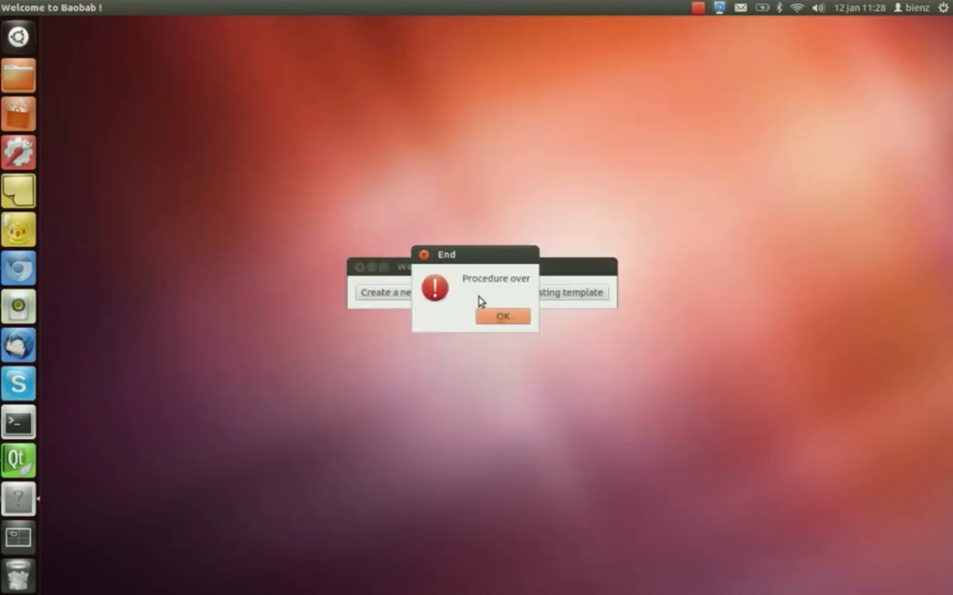
{"action": "left_click", "coordinate": [500, 317]}
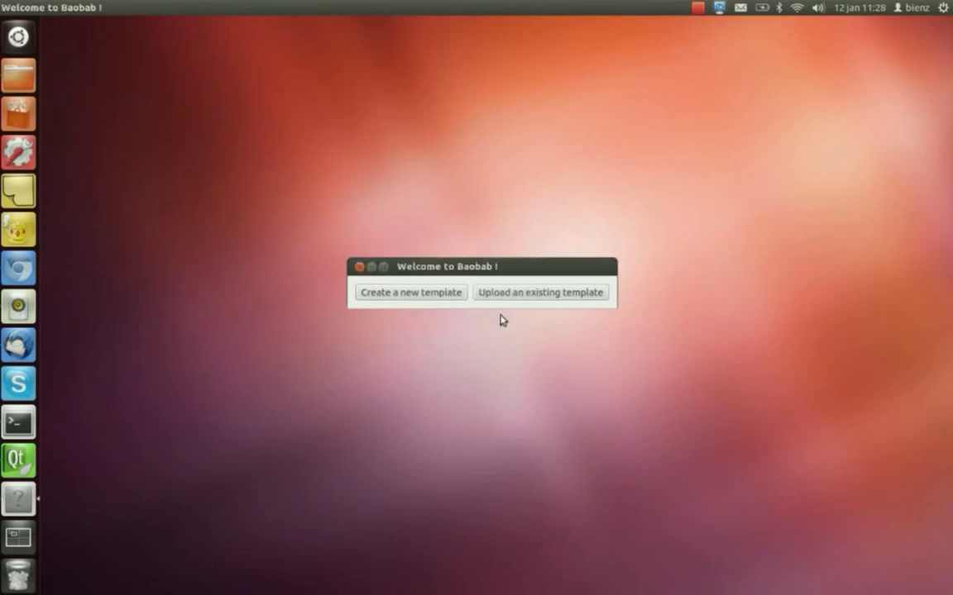
Step: Switch to the file manager and review the patient XML files in the pics folder, selecting them as a group and clearing the selection
{"action": "left_click", "coordinate": [18, 77]}
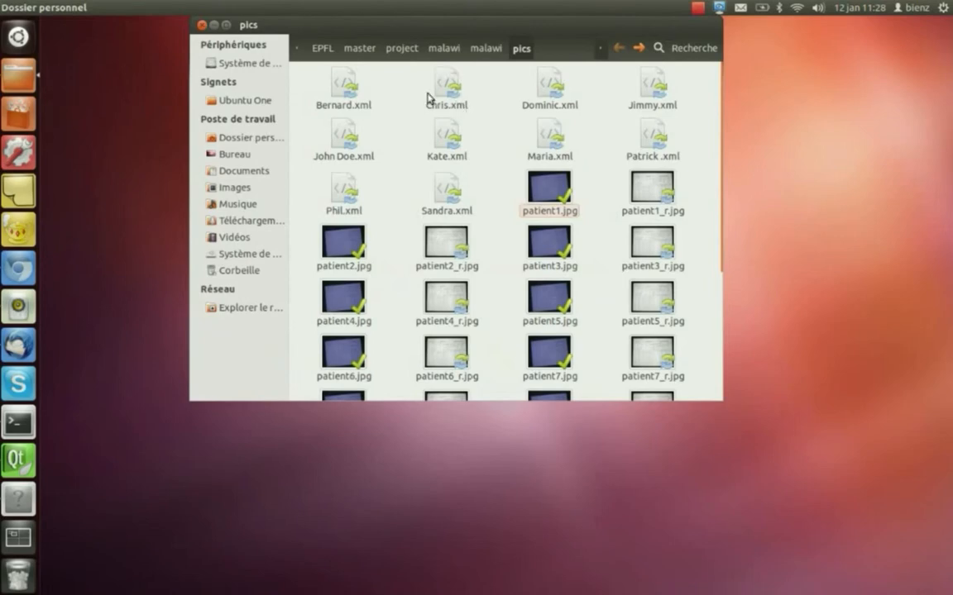
{"action": "left_click", "coordinate": [344, 92]}
{"action": "left_click", "coordinate": [430, 186], "text": "shift"}
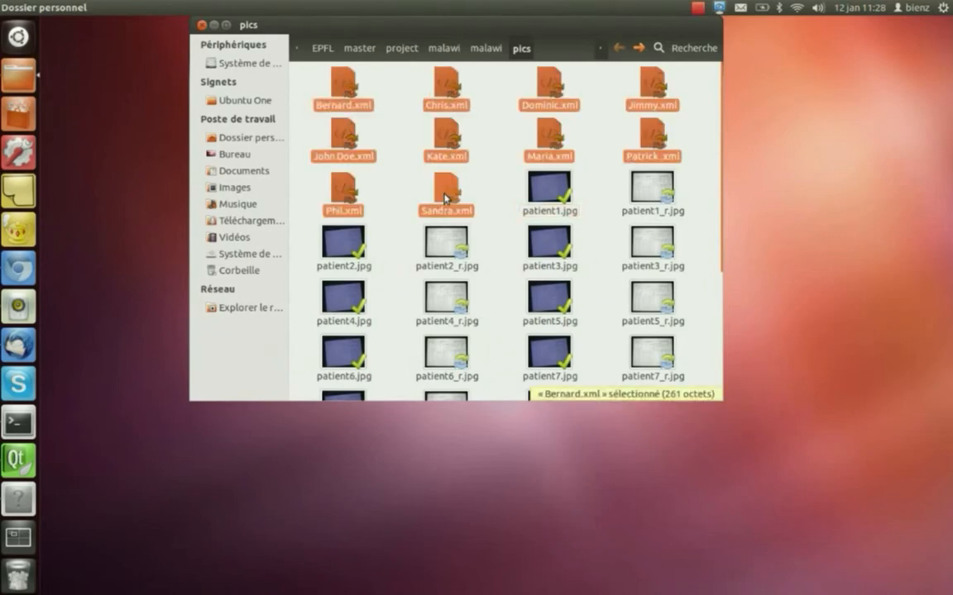
{"action": "left_click", "coordinate": [397, 156]}
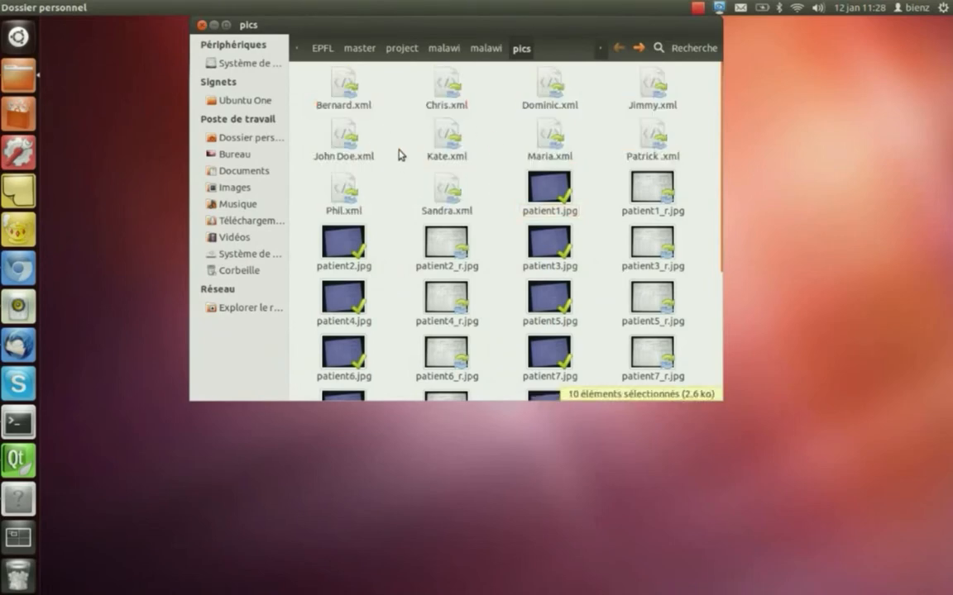
Step: Open the XML file of the patient1.jpg record in the text editor and maximize its window
{"action": "right_click", "coordinate": [339, 152]}
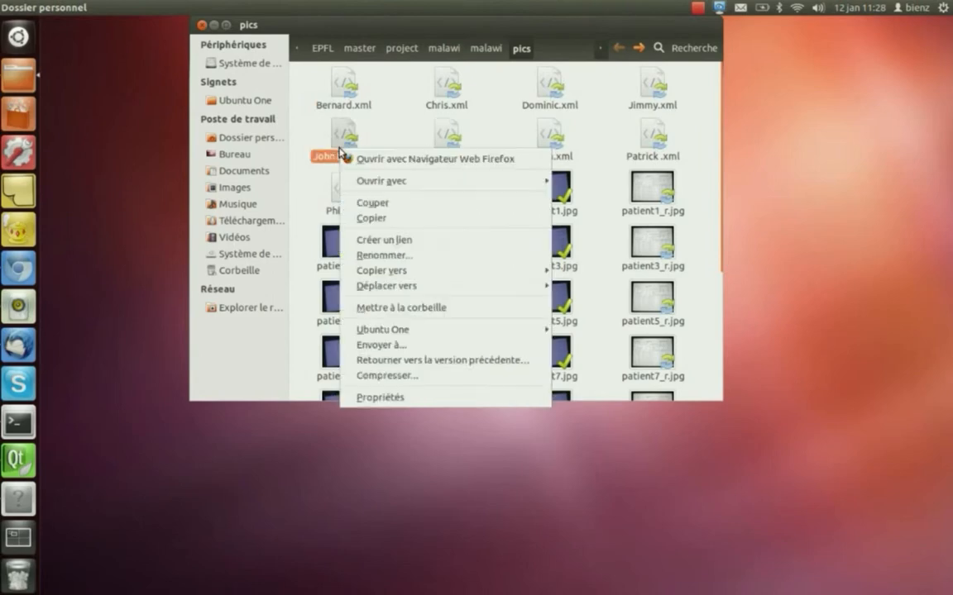
{"action": "mouse_move", "coordinate": [381, 184]}
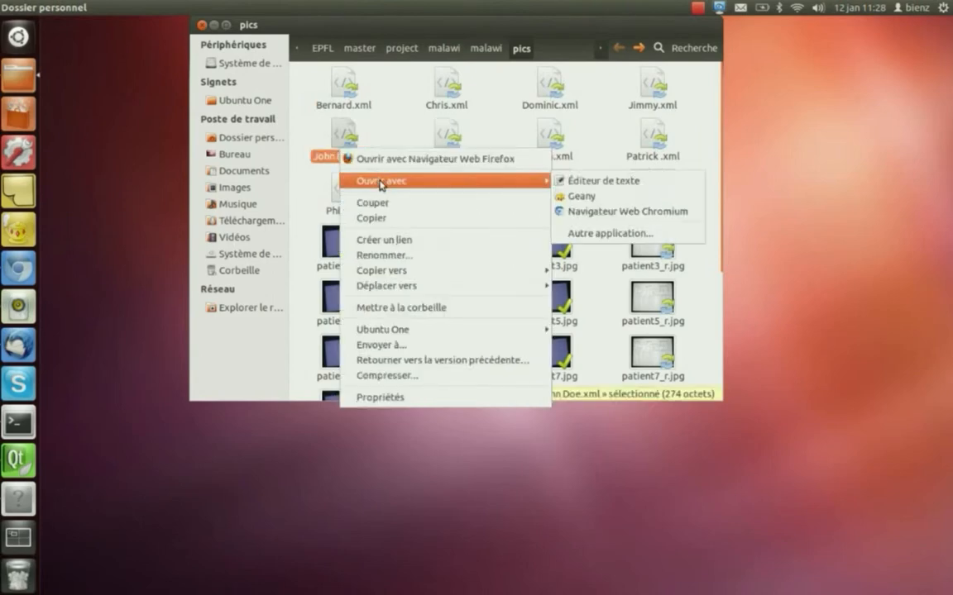
{"action": "left_click", "coordinate": [596, 181]}
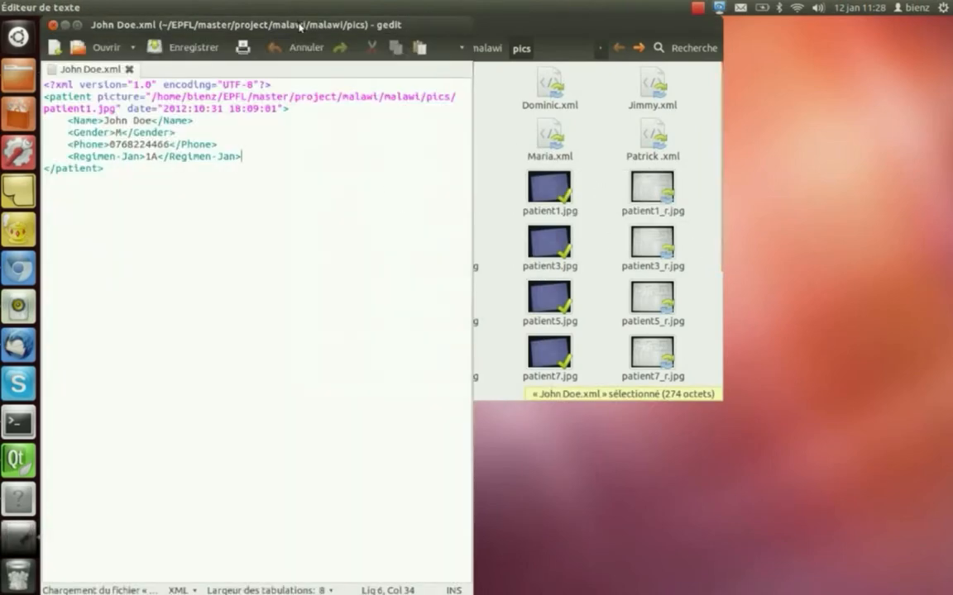
{"action": "left_click_drag", "start_coordinate": [271, 25], "coordinate": [426, 26]}
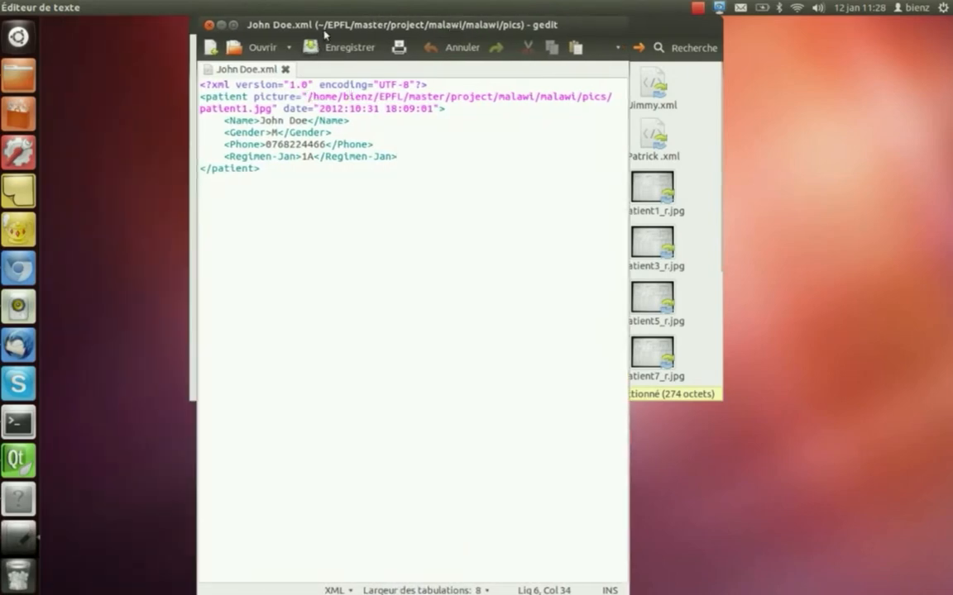
{"action": "double_click", "coordinate": [293, 26]}
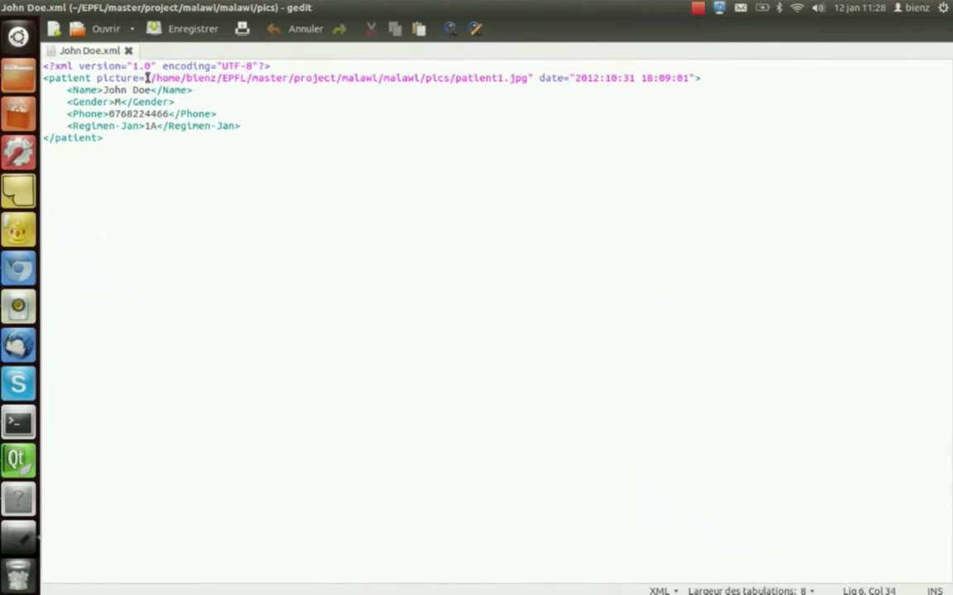
Step: Examine the picture path and the Name, Gender, Phone and Regimen-Jan entries in the XML file, then close the editor
{"action": "left_click_drag", "start_coordinate": [150, 77], "coordinate": [368, 88]}
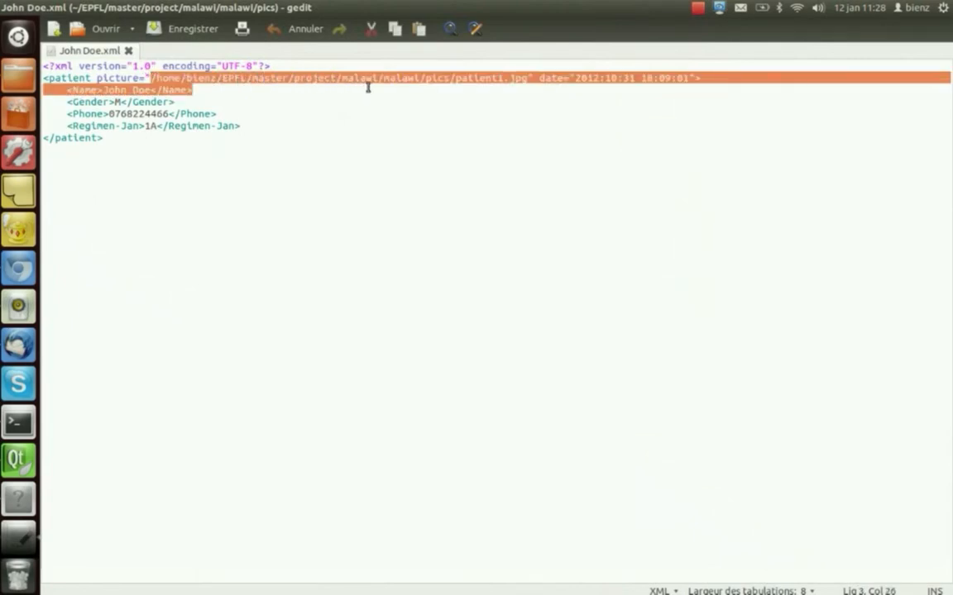
{"action": "left_click_drag", "start_coordinate": [502, 85], "coordinate": [527, 80]}
{"action": "left_click", "coordinate": [526, 80]}
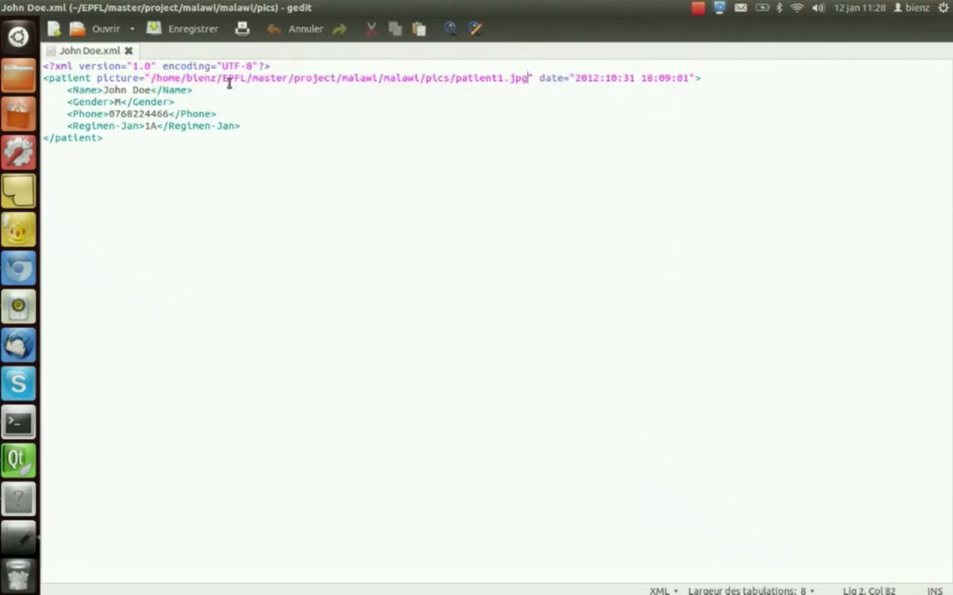
{"action": "left_click_drag", "start_coordinate": [68, 89], "coordinate": [245, 127]}
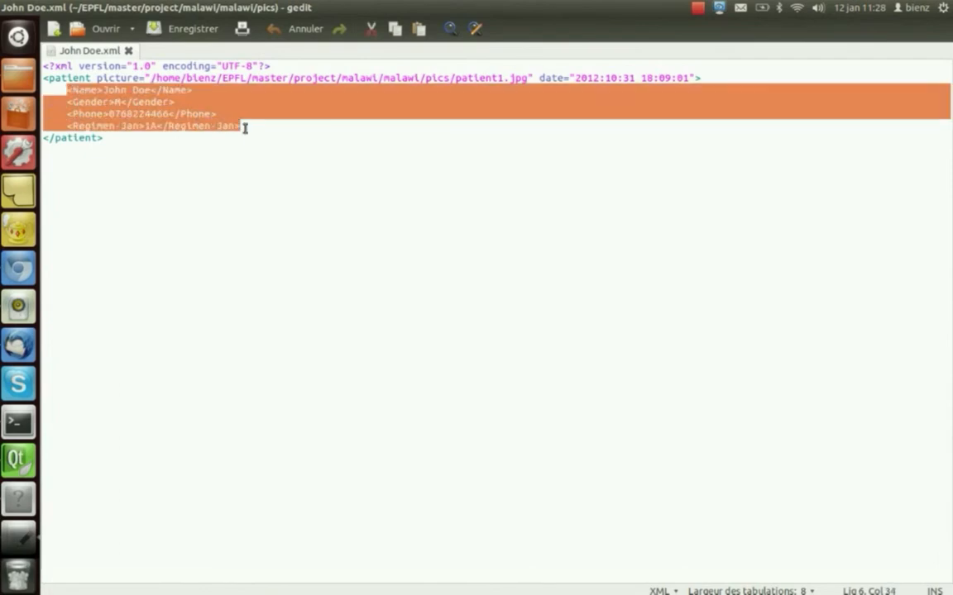
{"action": "left_click", "coordinate": [247, 128]}
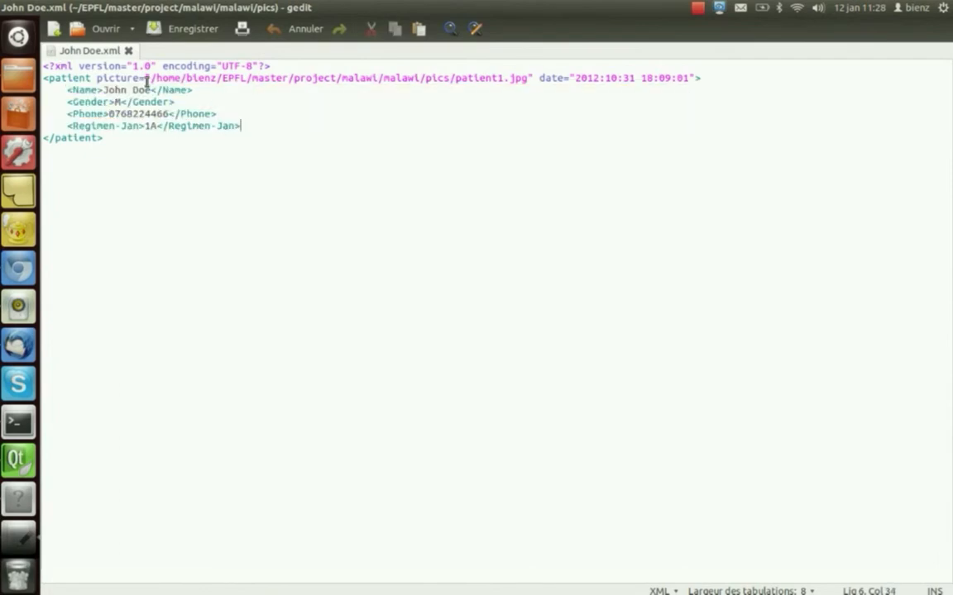
{"action": "left_click", "coordinate": [7, 7]}
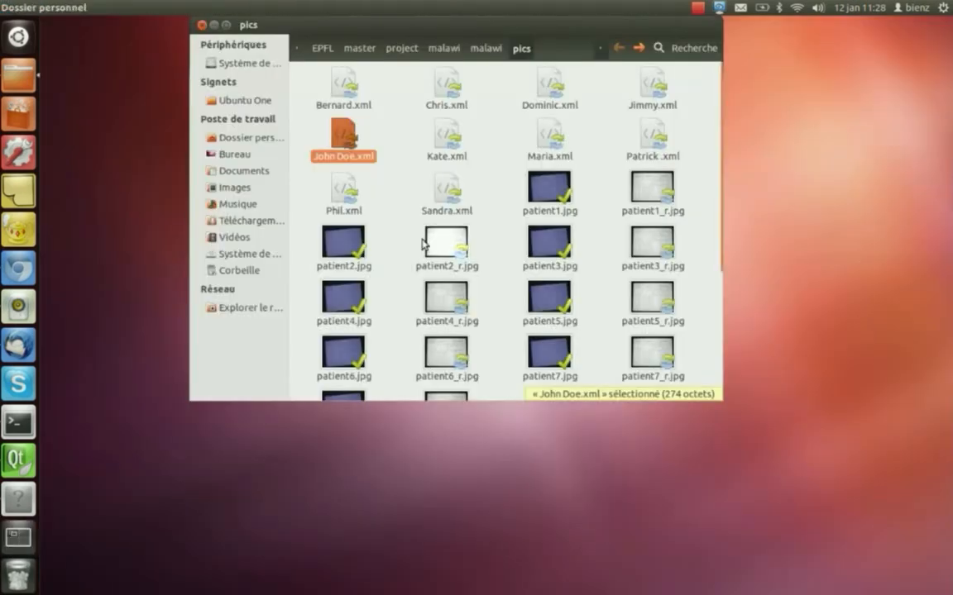
Step: Open patient1_r.jpg in the image viewer and compare the corrected card with the original patient1.jpg
{"action": "left_click", "coordinate": [632, 206]}
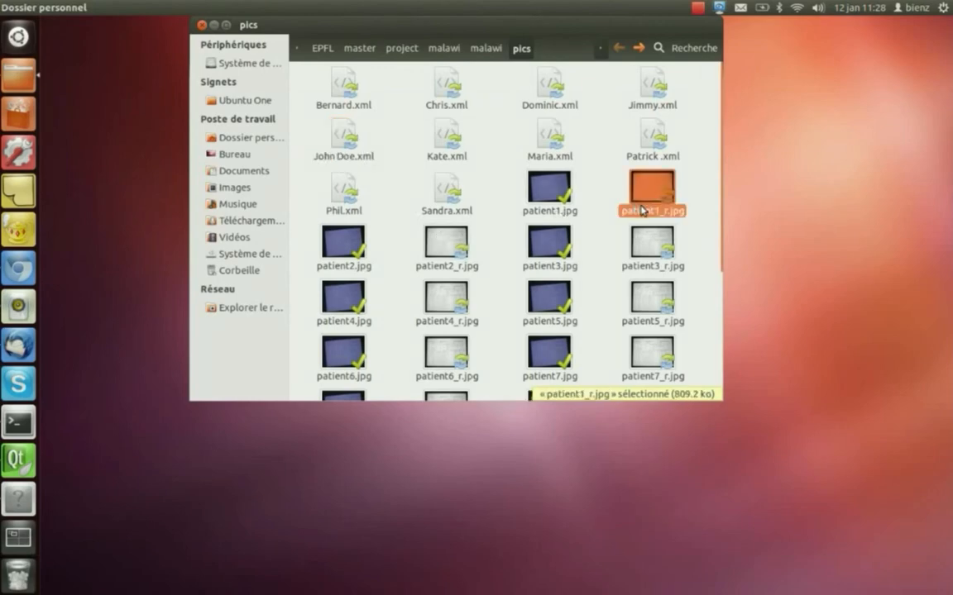
{"action": "double_click", "coordinate": [648, 206]}
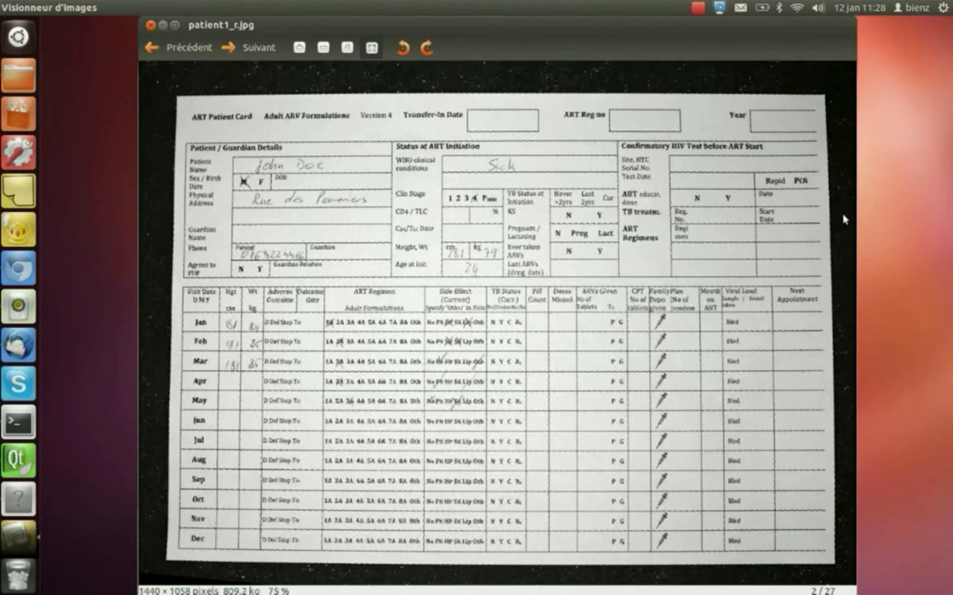
{"action": "key", "text": "Left"}
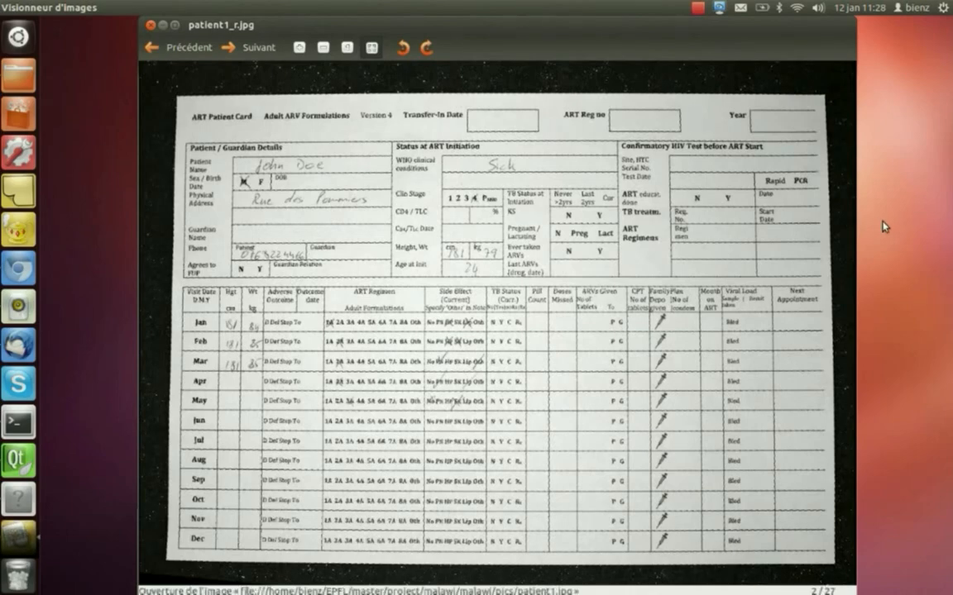
{"action": "key", "text": "Right"}
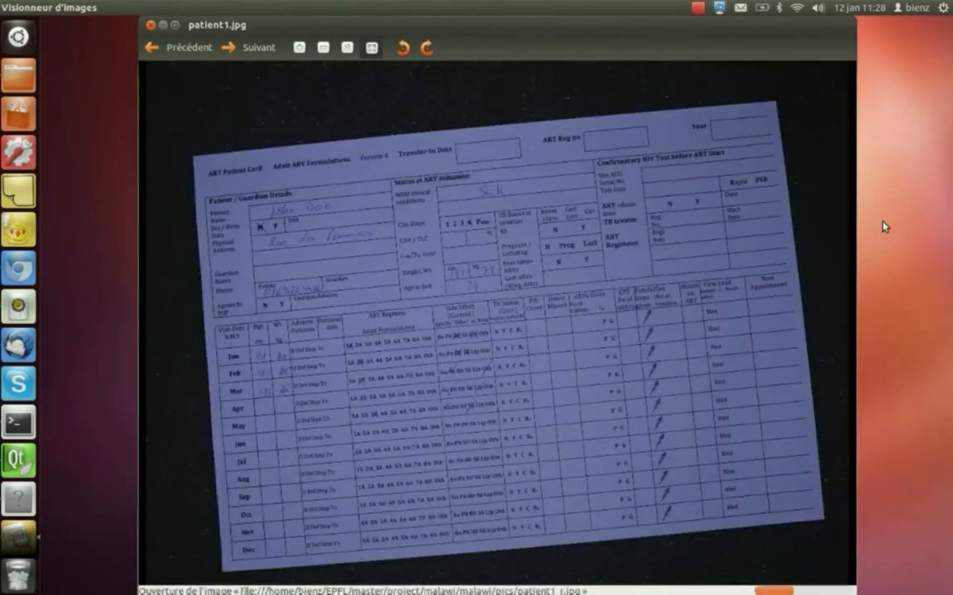